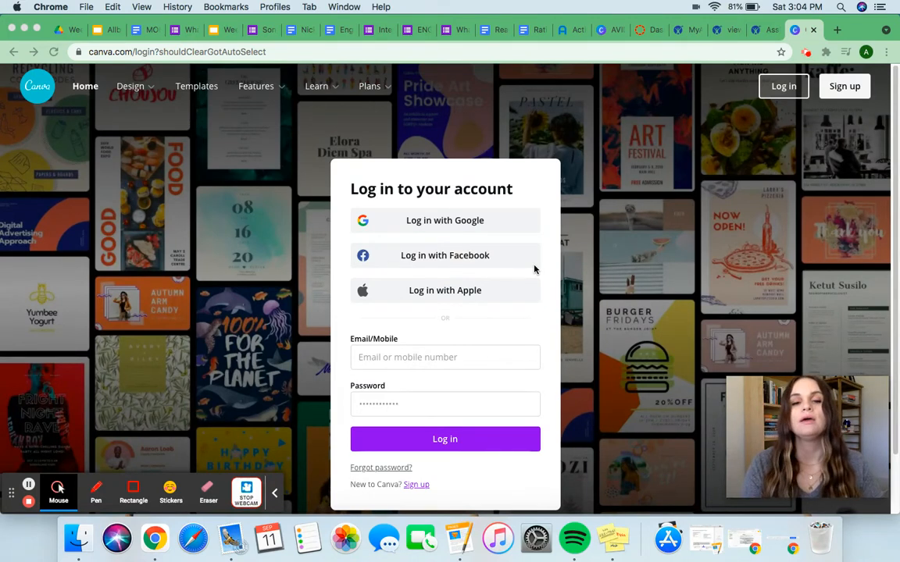
Log in to the design site with the Google account
{"action": "left_click", "coordinate": [480, 222]}
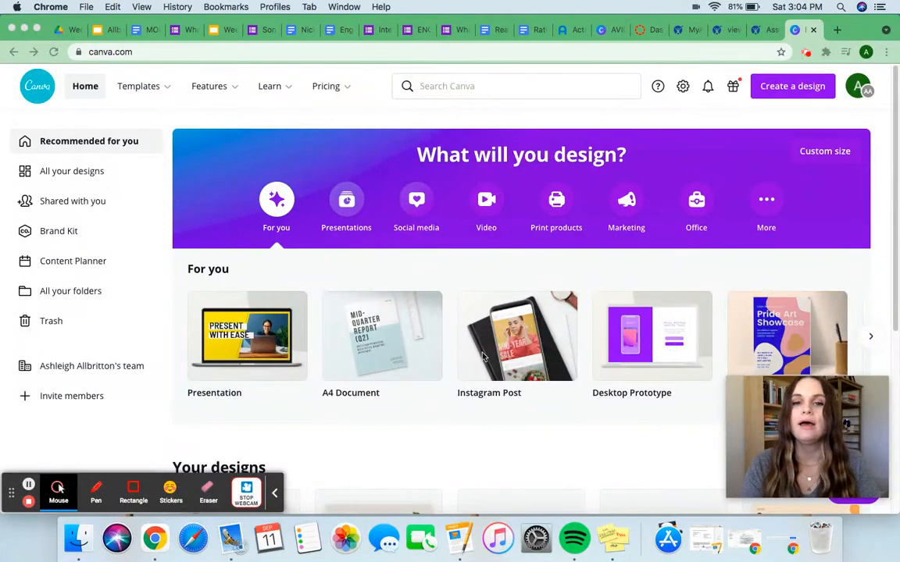
Look through the suggested design types on the home page, then return to the start of the list
{"action": "scroll", "coordinate": [636, 363], "scroll_direction": "right", "scroll_amount": 5}
{"action": "scroll", "coordinate": [645, 363], "scroll_direction": "right", "scroll_amount": 5}
{"action": "scroll", "coordinate": [645, 363], "scroll_direction": "right", "scroll_amount": 3}
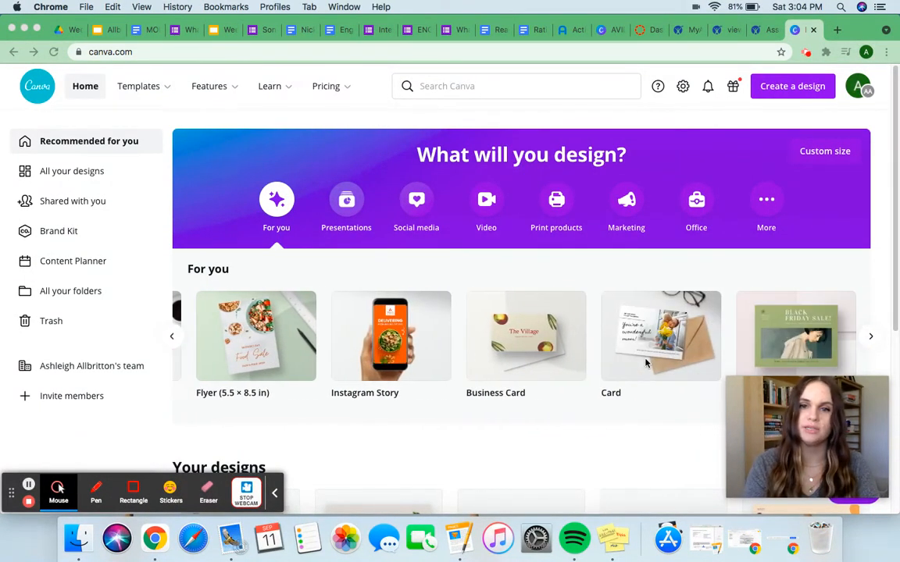
{"action": "scroll", "coordinate": [645, 363], "scroll_direction": "right", "scroll_amount": 4}
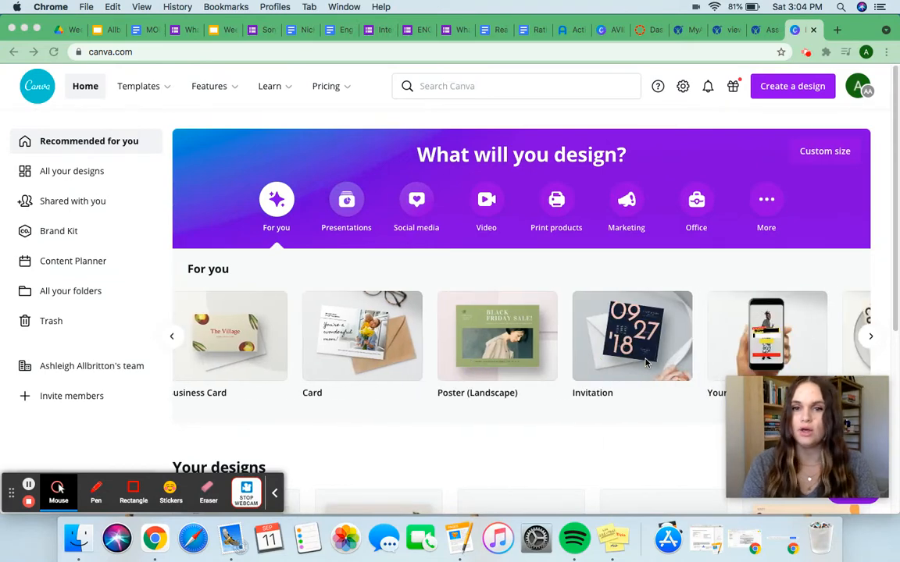
{"action": "scroll", "coordinate": [645, 363], "scroll_direction": "right", "scroll_amount": 5}
{"action": "scroll", "coordinate": [645, 363], "scroll_direction": "right", "scroll_amount": 5}
{"action": "scroll", "coordinate": [645, 363], "scroll_direction": "right", "scroll_amount": 5}
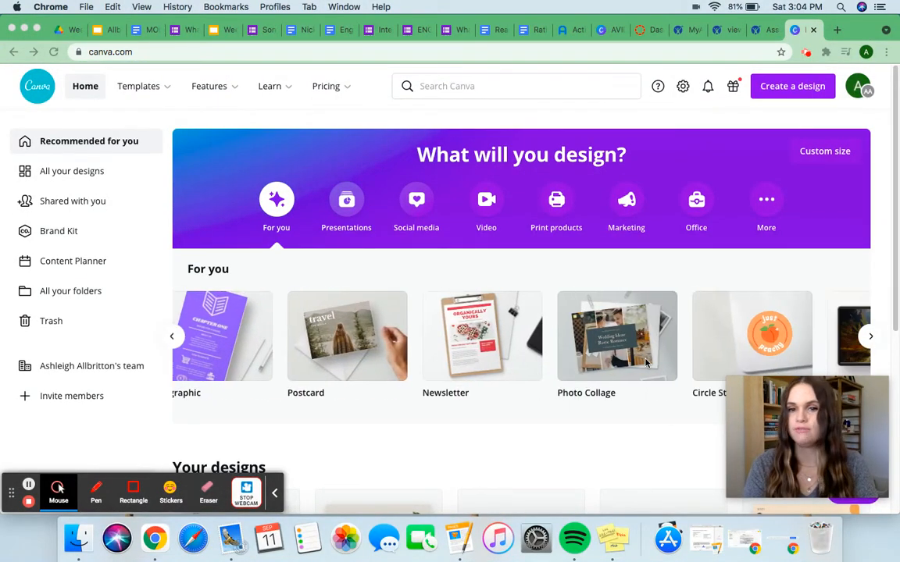
{"action": "scroll", "coordinate": [645, 363], "scroll_direction": "right", "scroll_amount": 4}
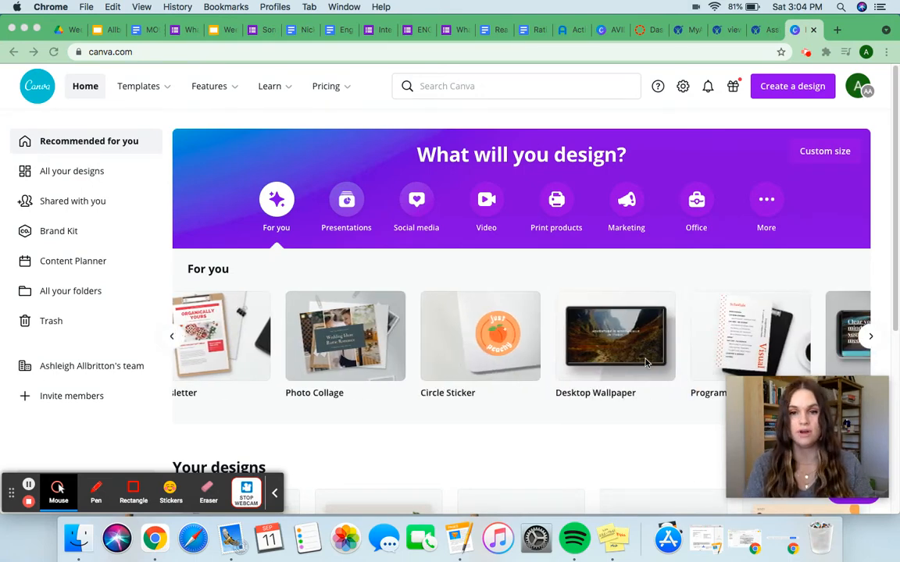
{"action": "scroll", "coordinate": [359, 353], "scroll_direction": "left", "scroll_amount": 5}
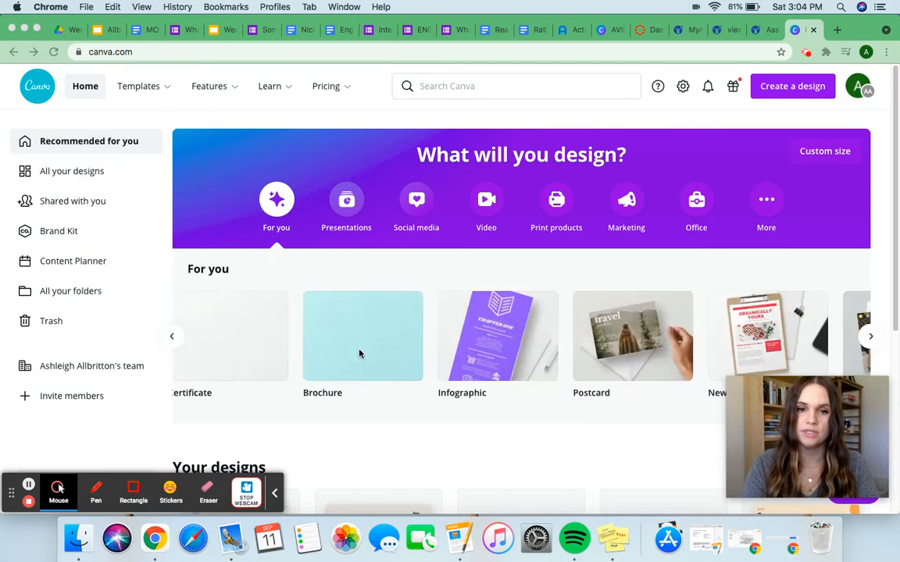
{"action": "scroll", "coordinate": [360, 353], "scroll_direction": "left", "scroll_amount": 5}
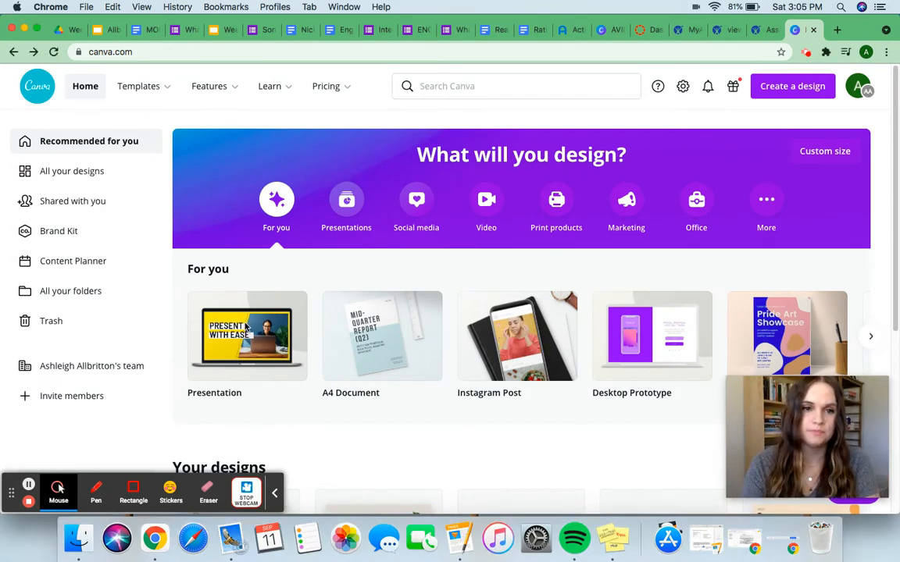
Create a new presentation and apply the "Our Brand Logo" cover page from the Brown Elegant Beauty Logo Guidelines template
{"action": "left_click", "coordinate": [246, 327]}
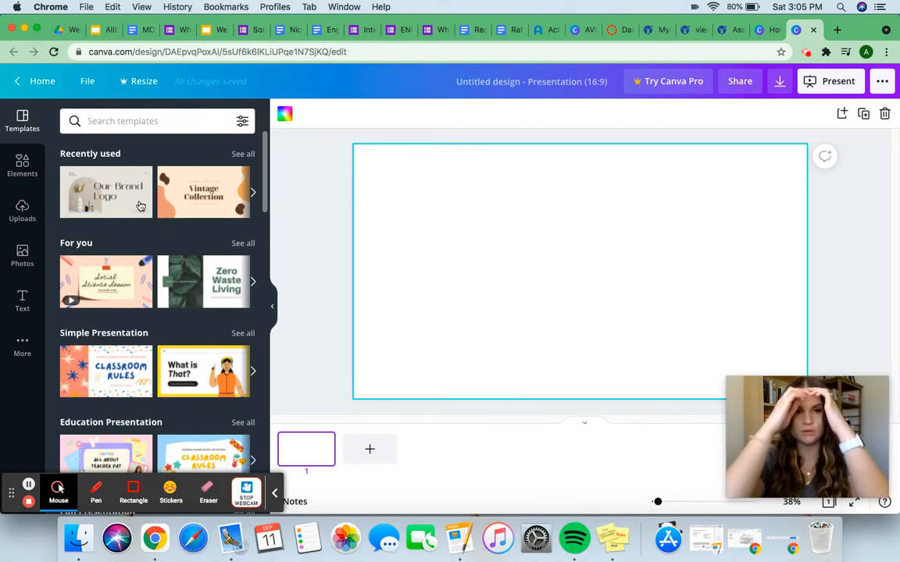
{"action": "left_click", "coordinate": [101, 193]}
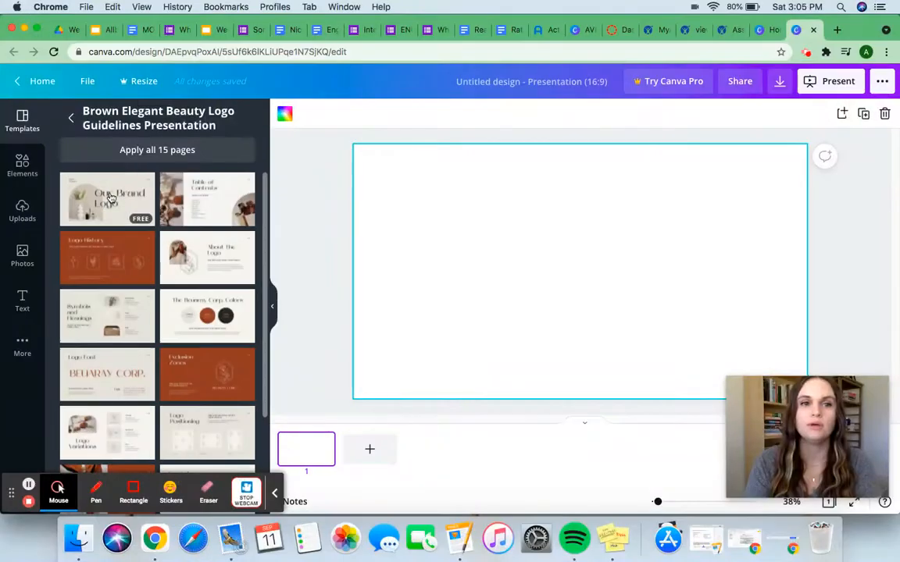
{"action": "left_click", "coordinate": [101, 193]}
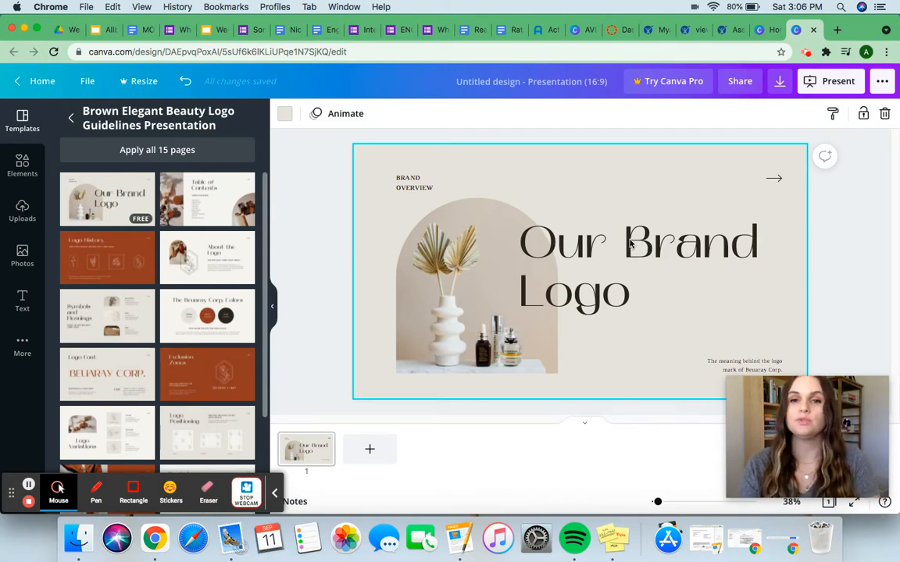
Move the "Our Brand Logo" title slightly up and left so it overlaps the arched photo, and select its text
{"action": "left_click", "coordinate": [680, 250]}
{"action": "left_click_drag", "start_coordinate": [679, 250], "coordinate": [670, 232]}
{"action": "double_click", "coordinate": [670, 232]}
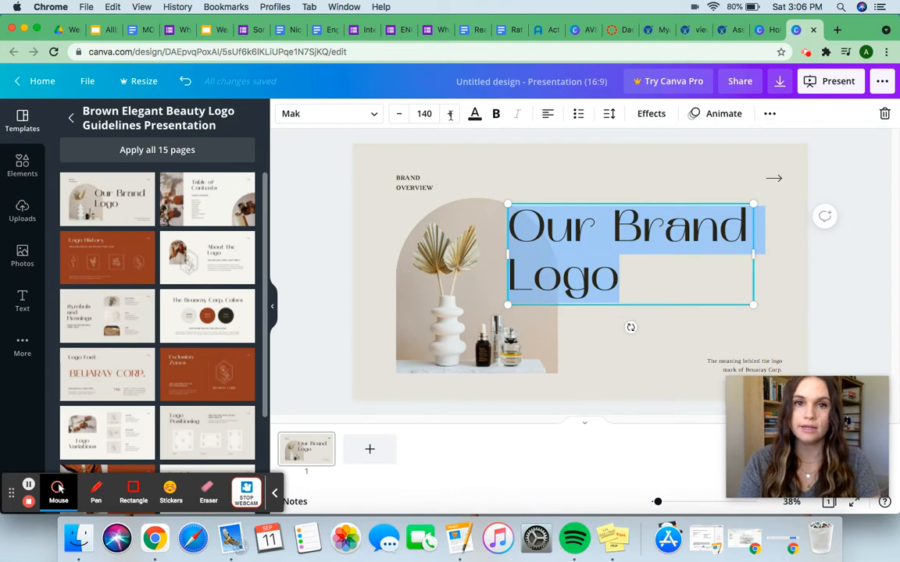
View the font choices for the title and select the "Brand Overview" and tagline text boxes without editing them
{"action": "left_click", "coordinate": [290, 119]}
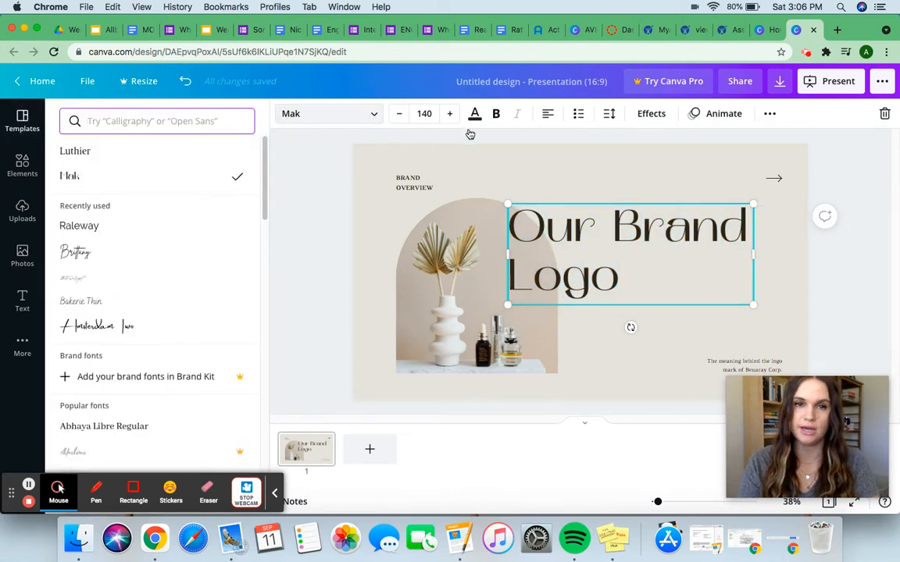
{"action": "left_click", "coordinate": [289, 131]}
{"action": "left_click", "coordinate": [404, 182]}
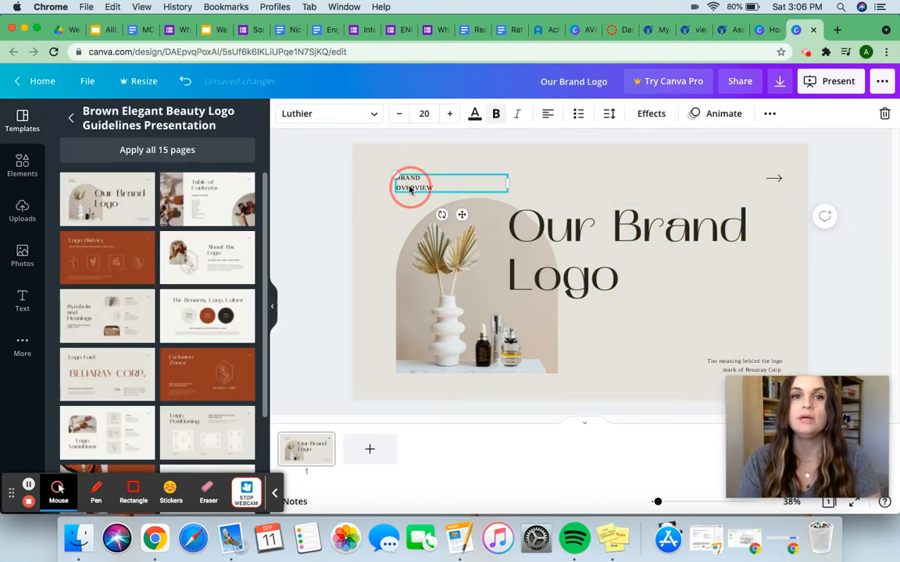
{"action": "left_click", "coordinate": [710, 361]}
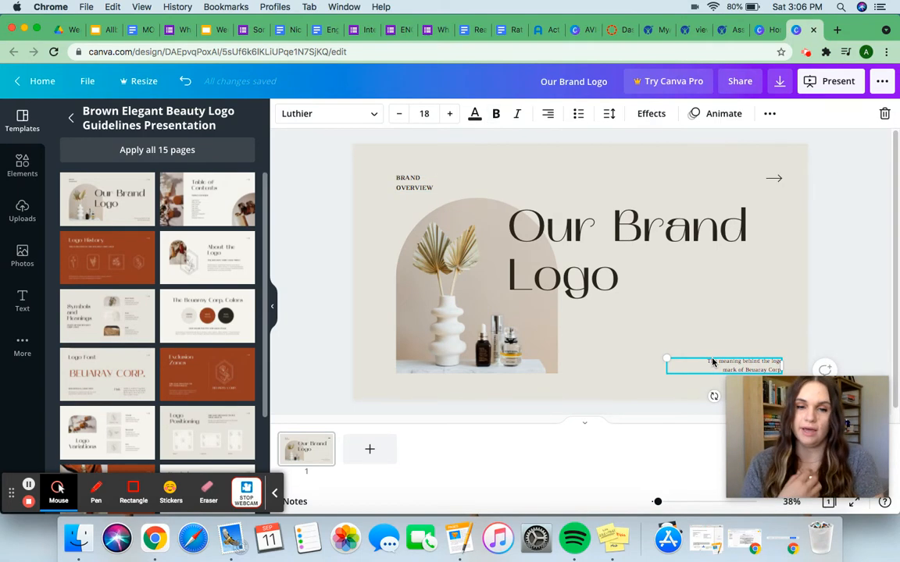
Delete the vase photo from the arched frame on the cover slide, keeping the empty frame
{"action": "left_click", "coordinate": [463, 284]}
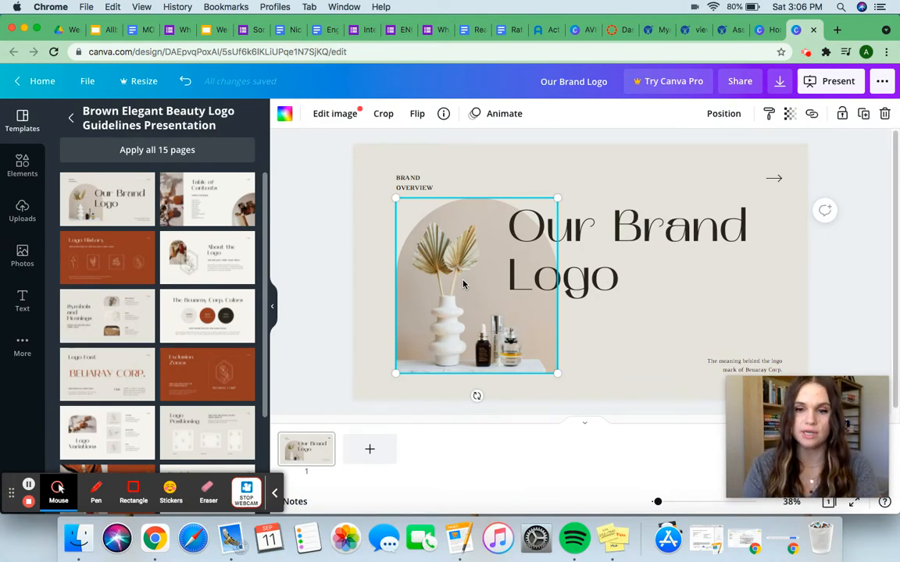
{"action": "key", "text": "Delete"}
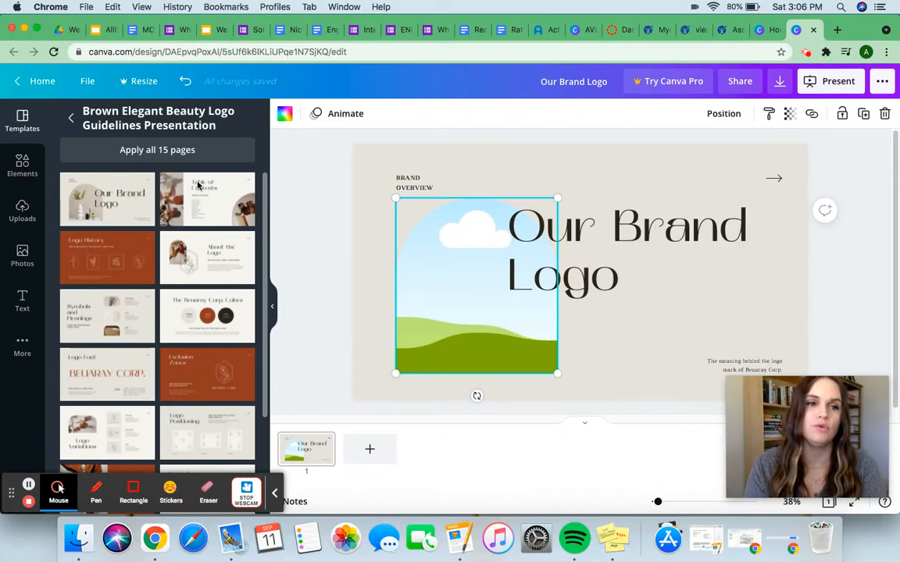
Examine the available element categories, from lines, shapes and graphics through photos, videos and audio to charts, frames and grids
{"action": "left_click", "coordinate": [22, 164]}
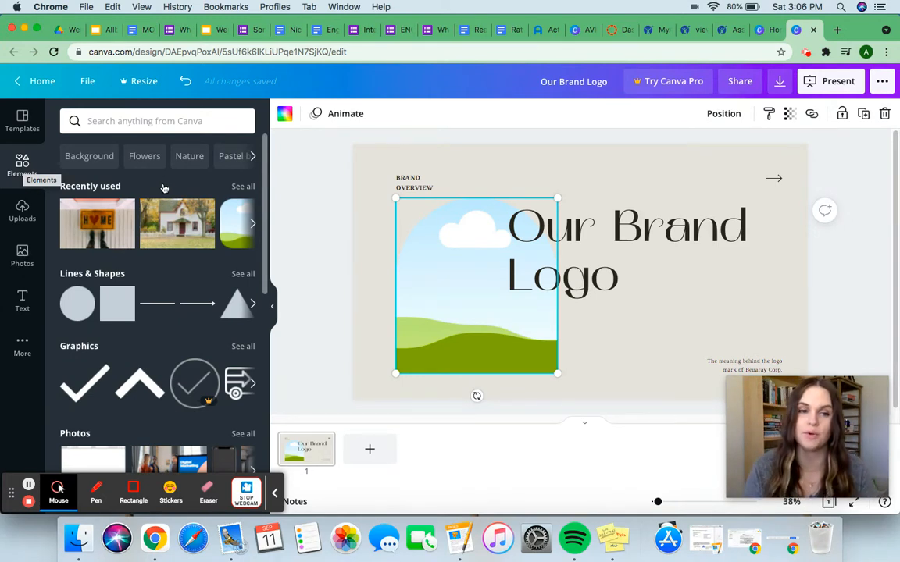
{"action": "scroll", "coordinate": [147, 265], "scroll_direction": "down", "scroll_amount": 2}
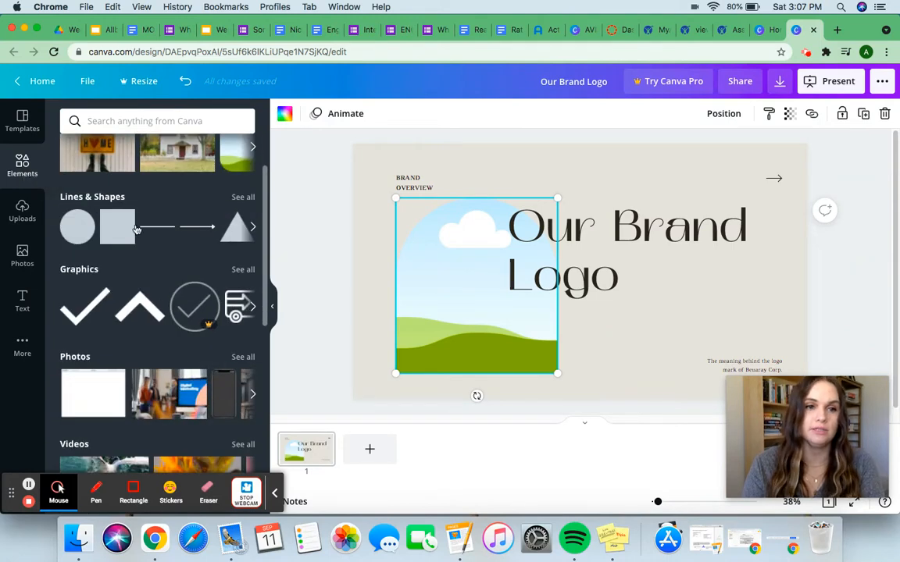
{"action": "scroll", "coordinate": [137, 304], "scroll_direction": "down", "scroll_amount": 5}
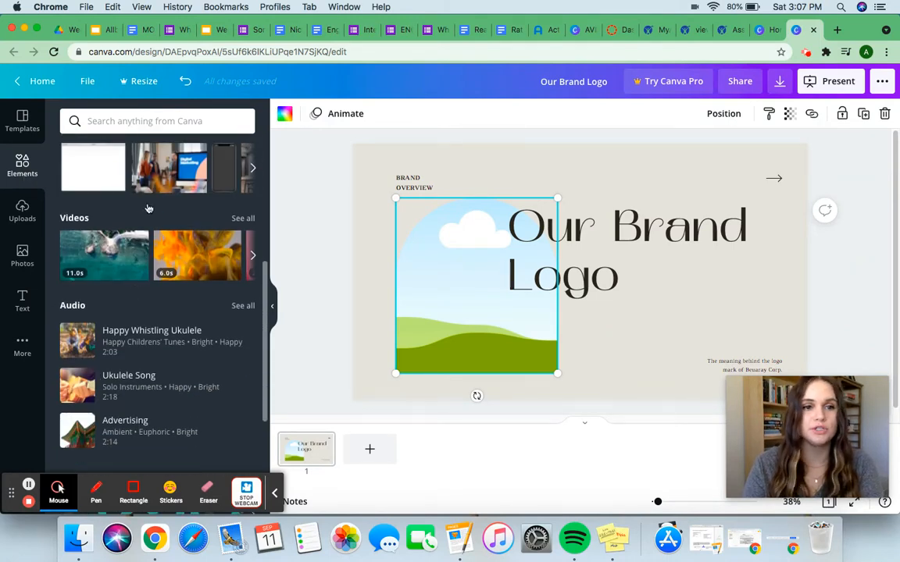
{"action": "scroll", "coordinate": [148, 208], "scroll_direction": "down", "scroll_amount": 5}
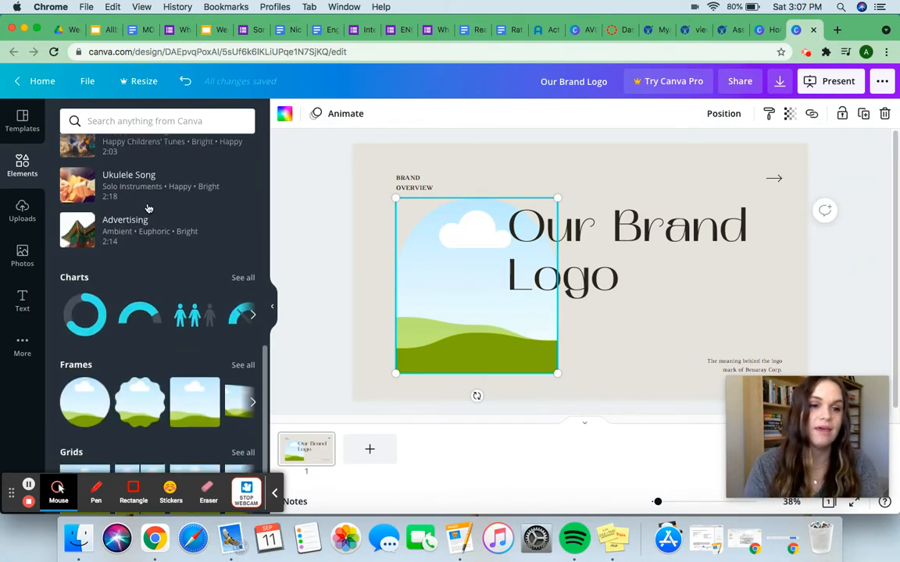
{"action": "scroll", "coordinate": [153, 285], "scroll_direction": "down", "scroll_amount": 1}
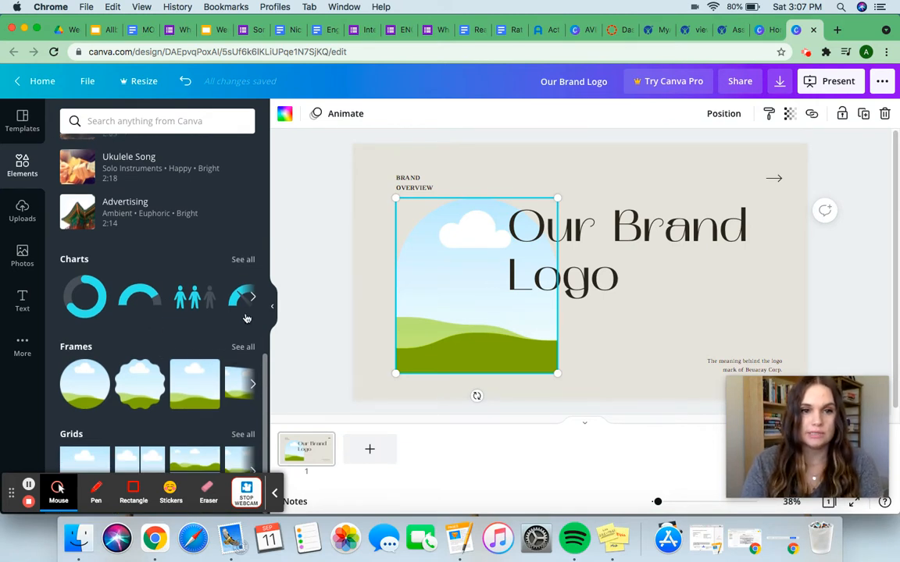
{"action": "scroll", "coordinate": [242, 306], "scroll_direction": "up", "scroll_amount": 1}
{"action": "scroll", "coordinate": [242, 305], "scroll_direction": "up", "scroll_amount": 5}
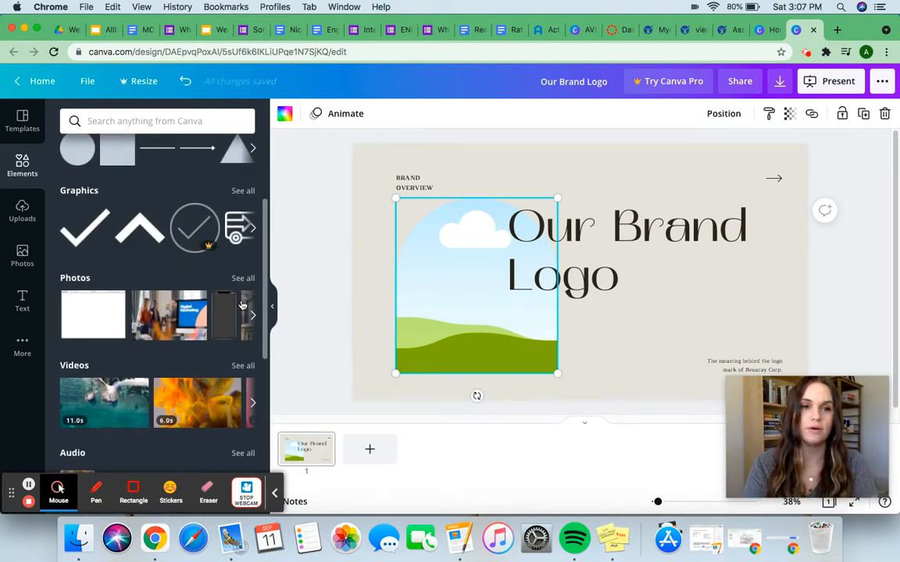
{"action": "scroll", "coordinate": [168, 227], "scroll_direction": "up", "scroll_amount": 4}
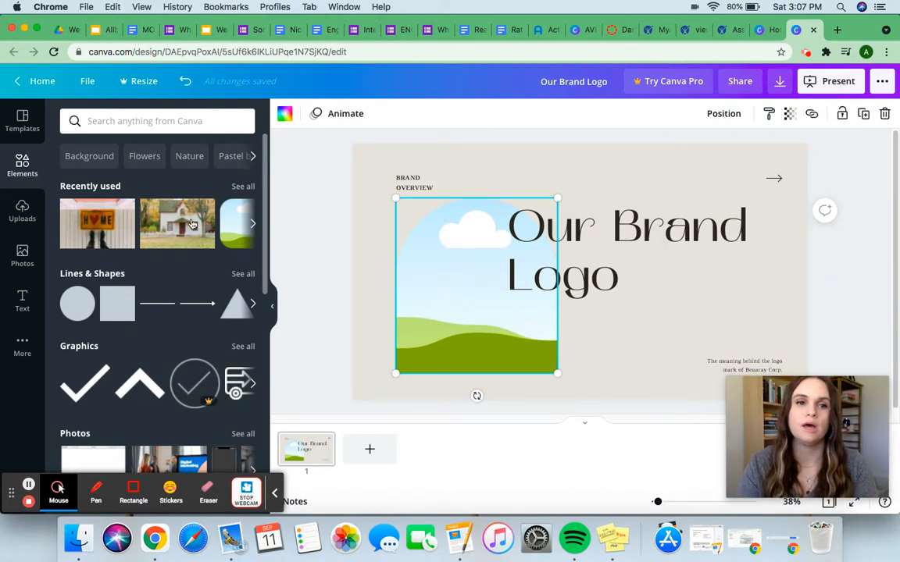
{"action": "scroll", "coordinate": [172, 278], "scroll_direction": "down", "scroll_amount": 7}
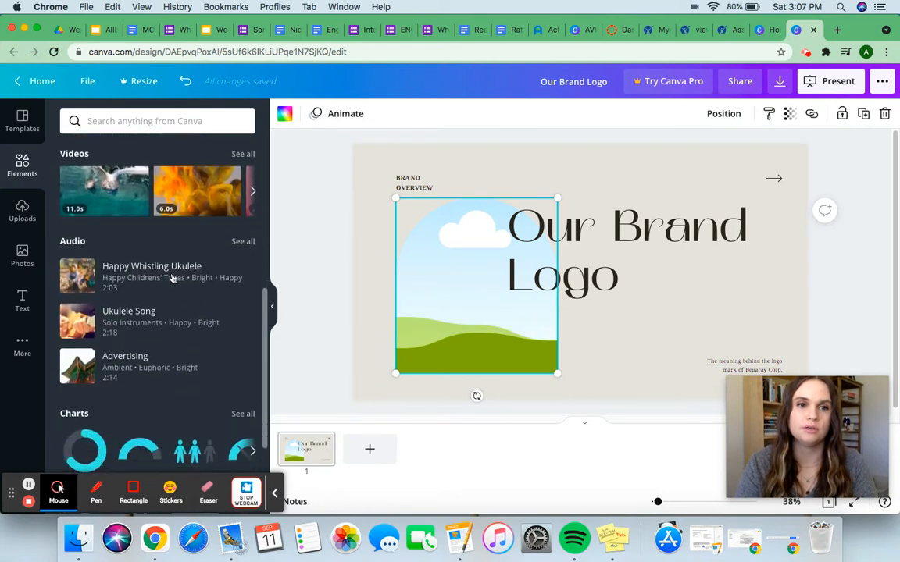
{"action": "scroll", "coordinate": [188, 281], "scroll_direction": "up", "scroll_amount": 4}
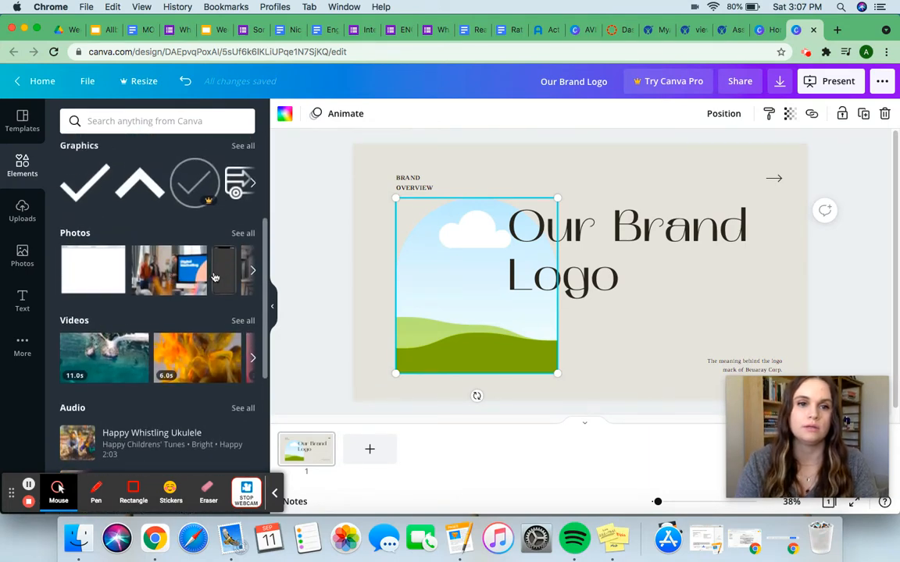
Open the full photo collection and search it for "volleyball"
{"action": "left_click", "coordinate": [243, 233]}
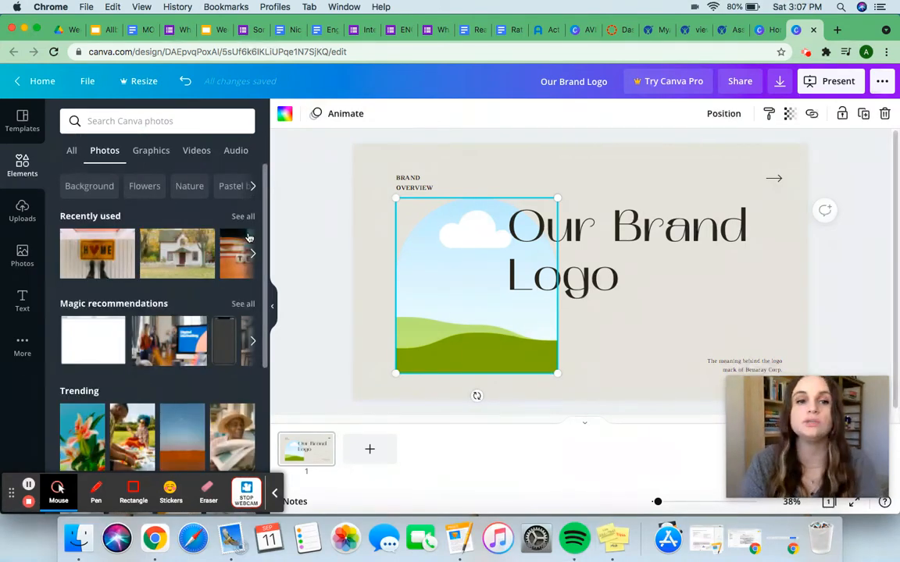
{"action": "left_click", "coordinate": [167, 120]}
{"action": "type", "text": "ba"}
{"action": "key", "text": "BackSpace"}
{"action": "key", "text": "BackSpace"}
{"action": "type", "text": "v"}
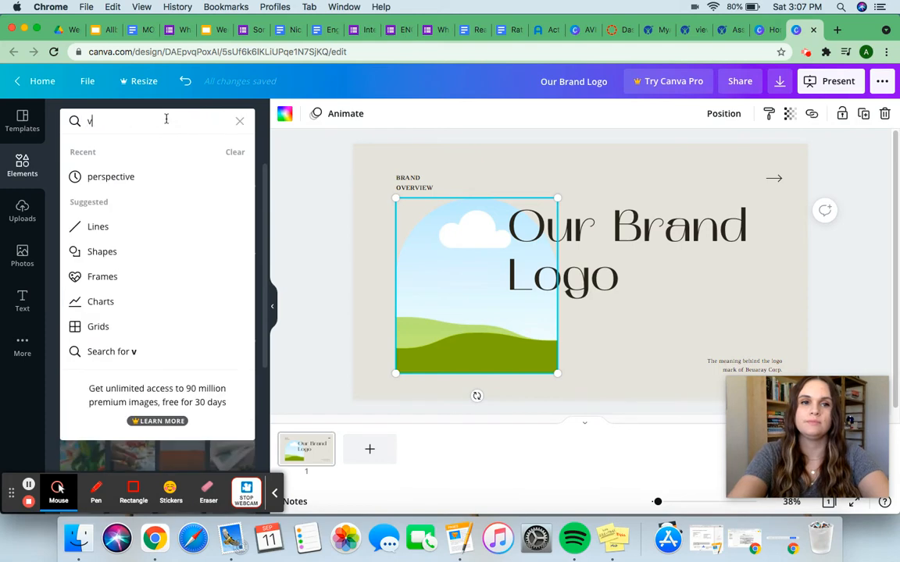
{"action": "type", "text": "olleyball"}
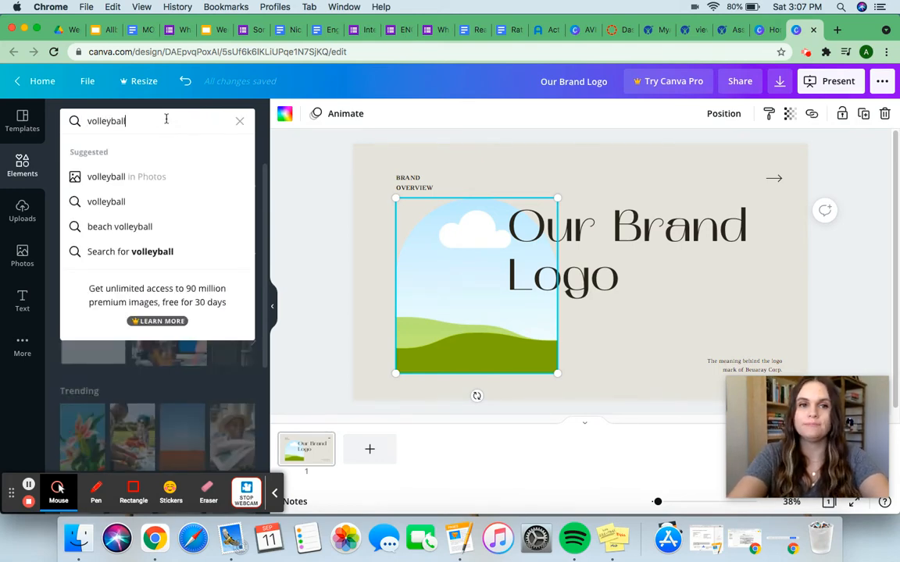
{"action": "key", "text": "Return"}
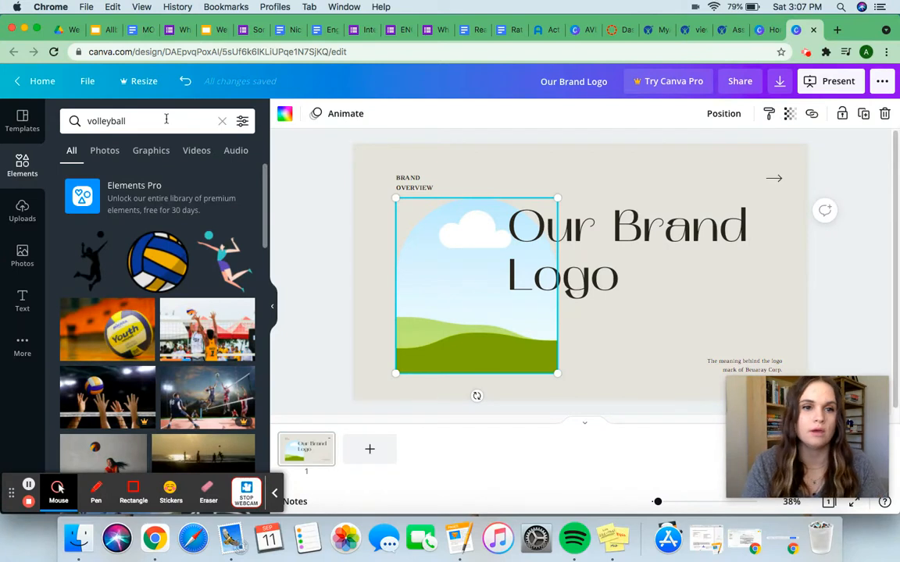
Fill the arched frame with the free yellow Youth volleyball photo and shift the image left within the frame to show more of the ball
{"action": "left_click", "coordinate": [121, 323]}
{"action": "left_click_drag", "start_coordinate": [313, 296], "coordinate": [492, 293]}
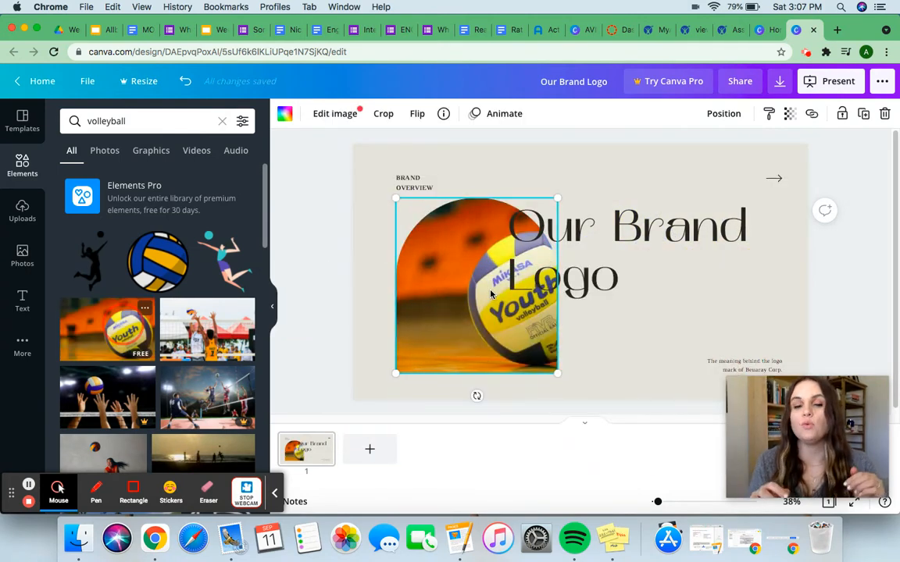
{"action": "left_click", "coordinate": [490, 294]}
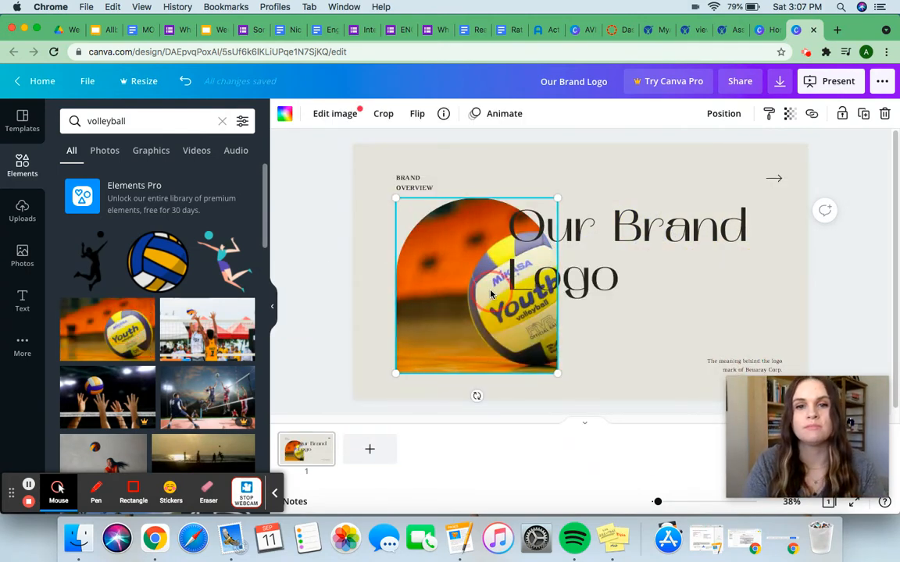
{"action": "double_click", "coordinate": [490, 294]}
{"action": "left_click_drag", "start_coordinate": [490, 294], "coordinate": [461, 294]}
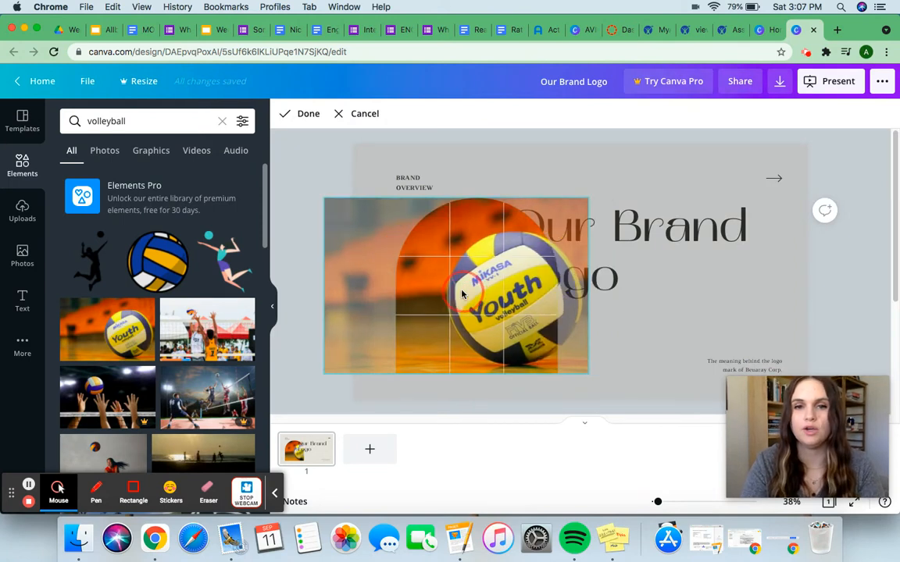
{"action": "left_click", "coordinate": [497, 396]}
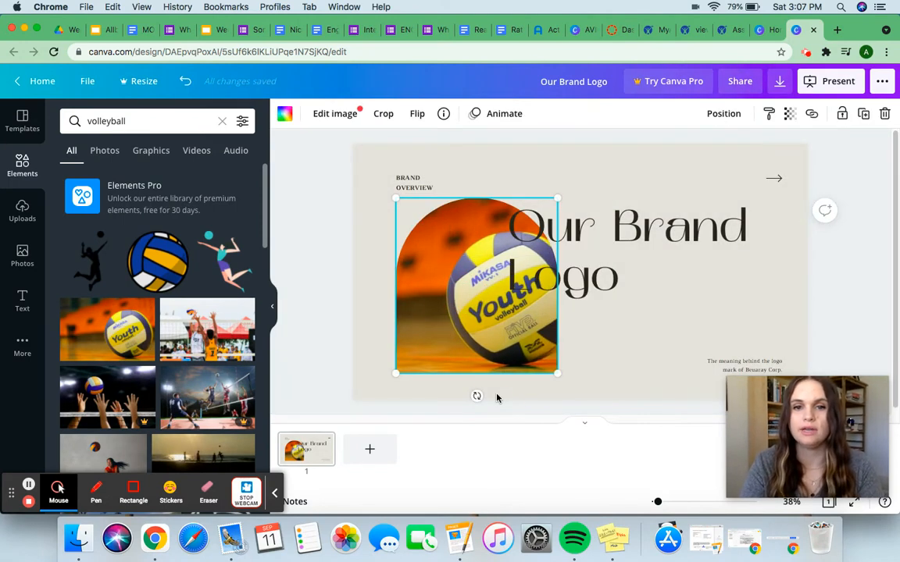
Move the arched volleyball picture slightly down and left on the slide, and clear the element search
{"action": "left_click", "coordinate": [497, 397]}
{"action": "mouse_move", "coordinate": [476, 327]}
{"action": "left_mouse_down"}
{"action": "mouse_move", "coordinate": [629, 314]}
{"action": "mouse_move", "coordinate": [471, 348]}
{"action": "mouse_move", "coordinate": [469, 339]}
{"action": "left_mouse_up"}
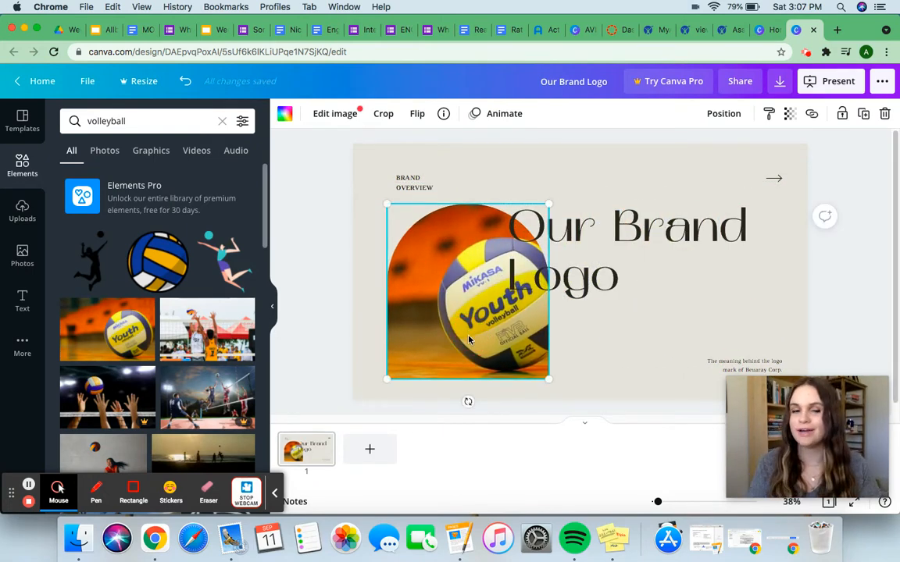
{"action": "left_click", "coordinate": [221, 123]}
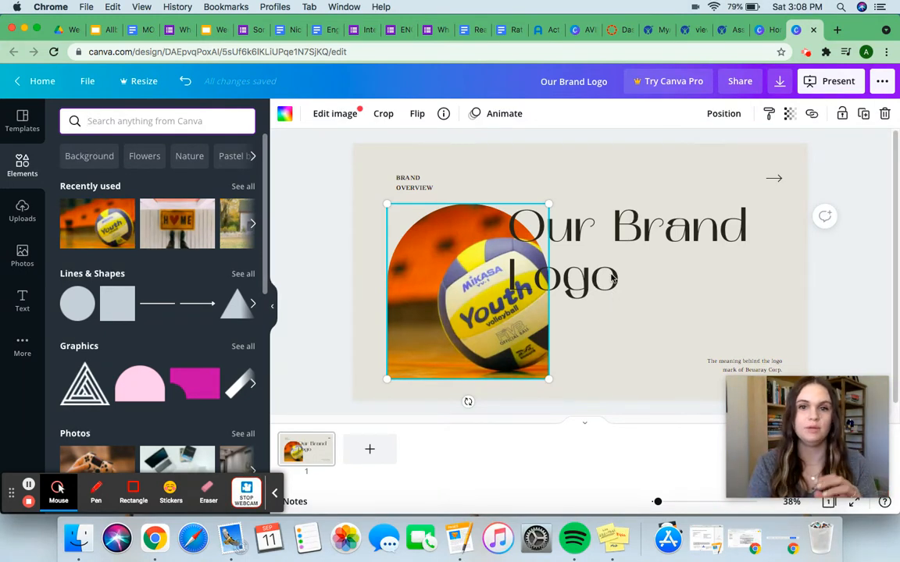
Examine the design resources on offer, from elements, uploaded images and photos to text combinations and additional apps
{"action": "left_click", "coordinate": [618, 249]}
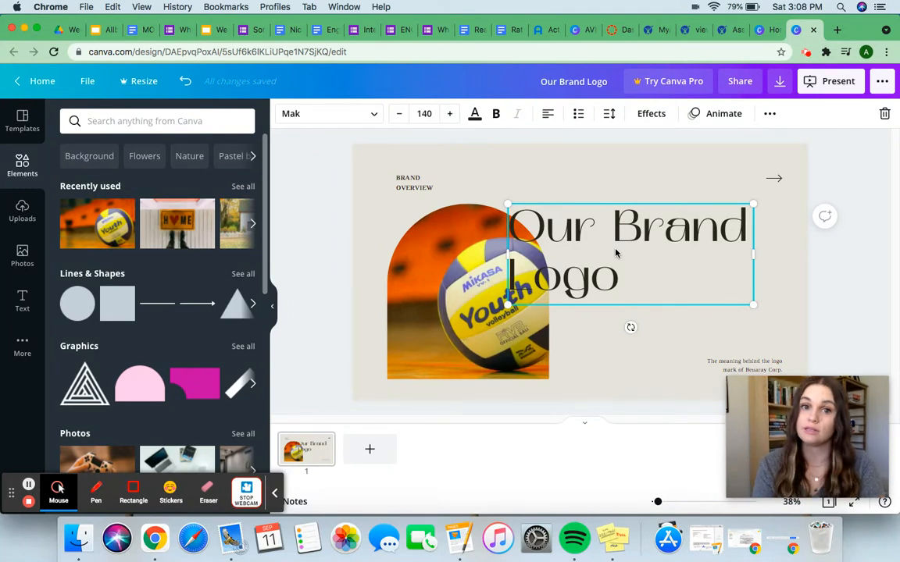
{"action": "left_click", "coordinate": [342, 268]}
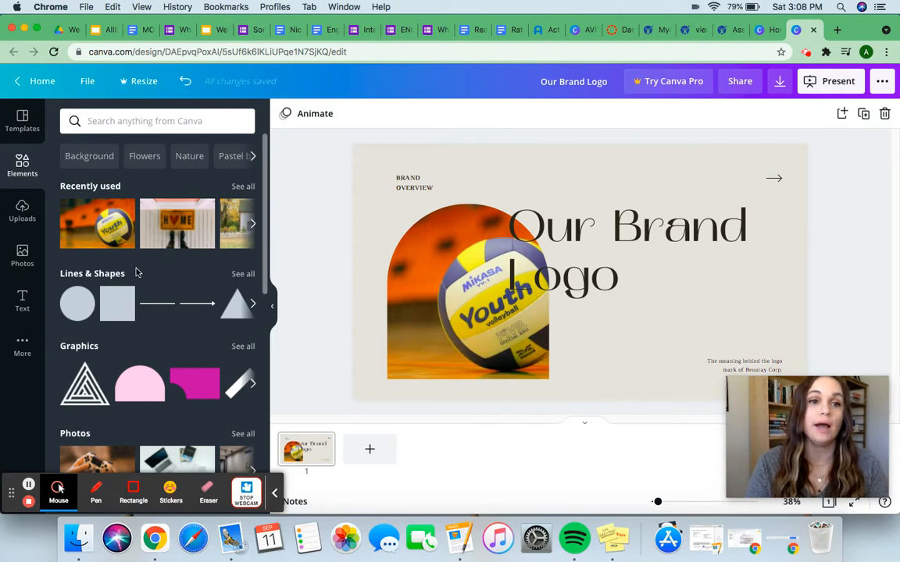
{"action": "scroll", "coordinate": [122, 322], "scroll_direction": "down", "scroll_amount": 10}
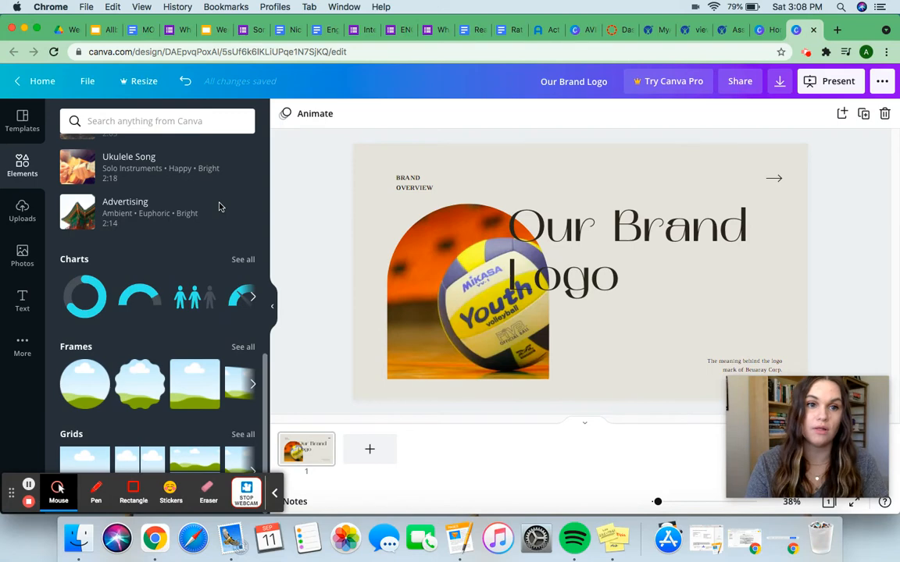
{"action": "scroll", "coordinate": [219, 204], "scroll_direction": "up", "scroll_amount": 7}
{"action": "scroll", "coordinate": [219, 205], "scroll_direction": "up", "scroll_amount": 3}
{"action": "left_click", "coordinate": [22, 207]}
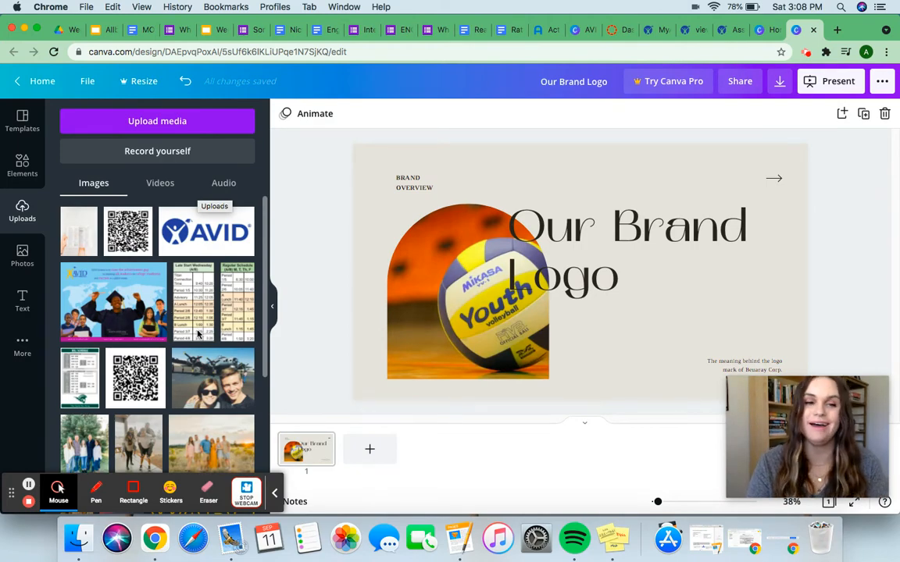
{"action": "left_click", "coordinate": [29, 259]}
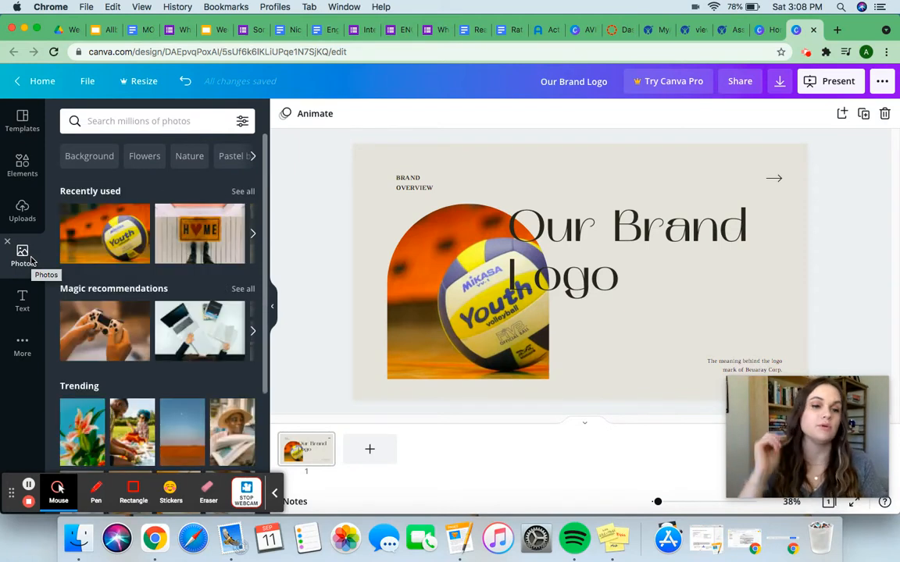
{"action": "left_click", "coordinate": [22, 300]}
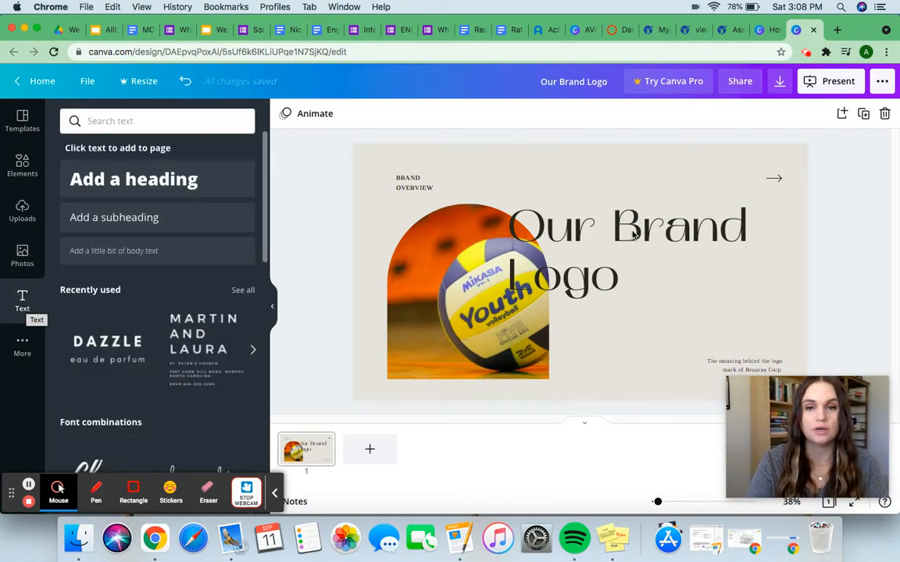
{"action": "scroll", "coordinate": [165, 311], "scroll_direction": "down", "scroll_amount": 10}
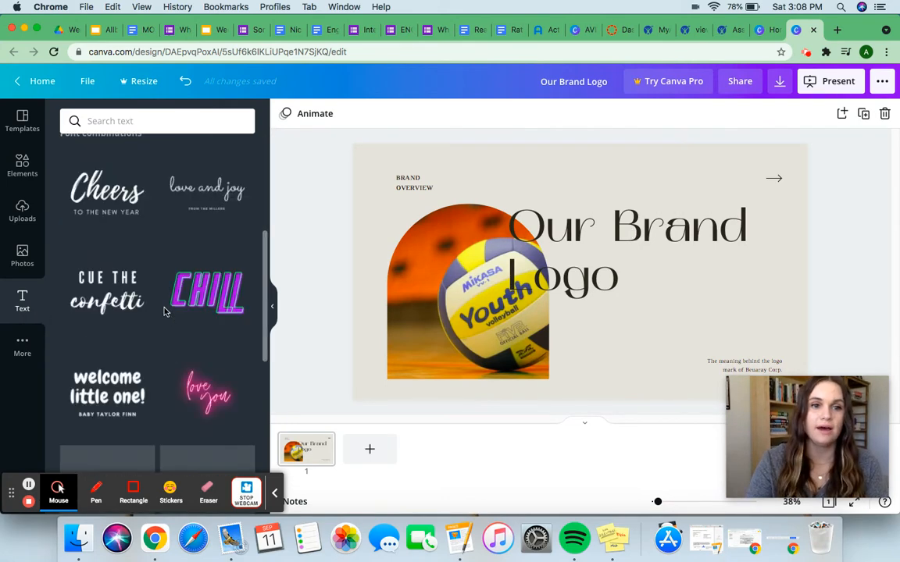
{"action": "scroll", "coordinate": [153, 246], "scroll_direction": "down", "scroll_amount": 3}
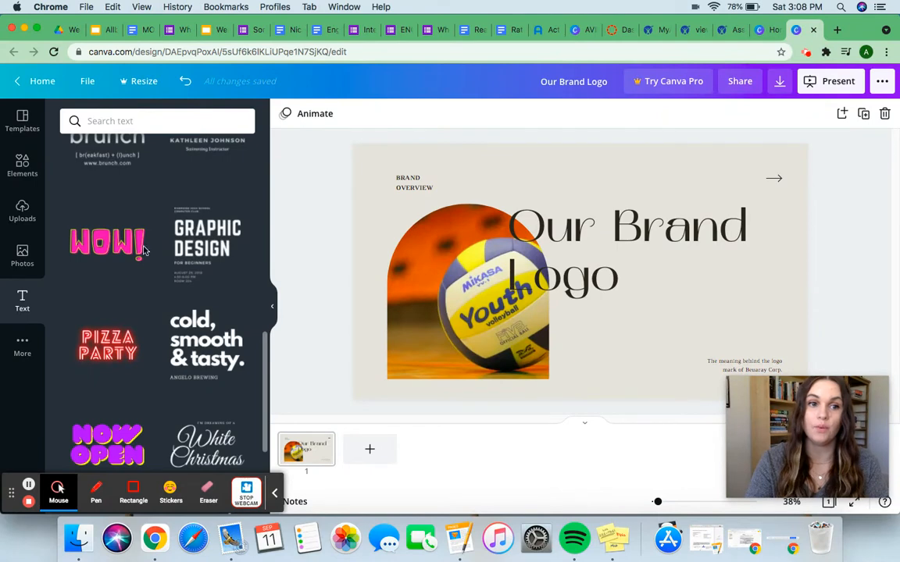
{"action": "left_click", "coordinate": [22, 345]}
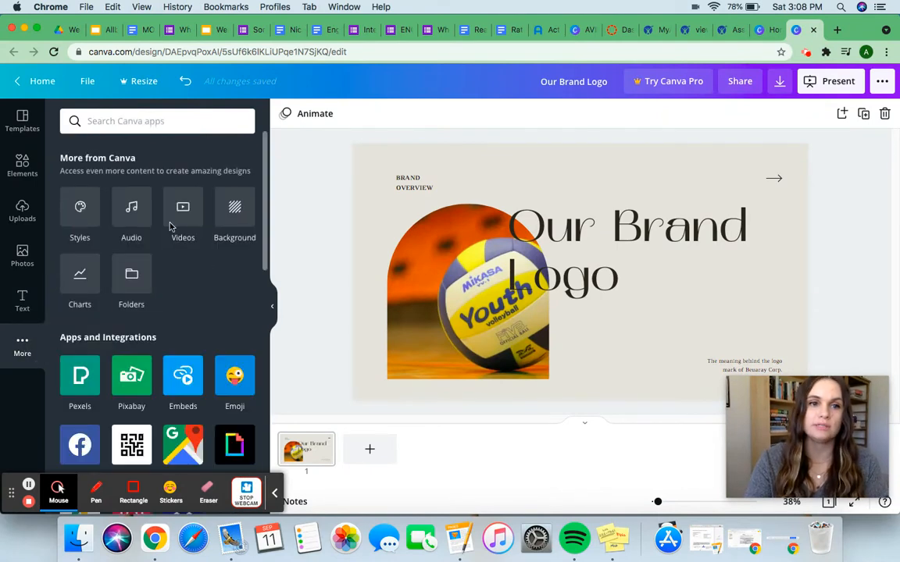
{"action": "left_click", "coordinate": [22, 162]}
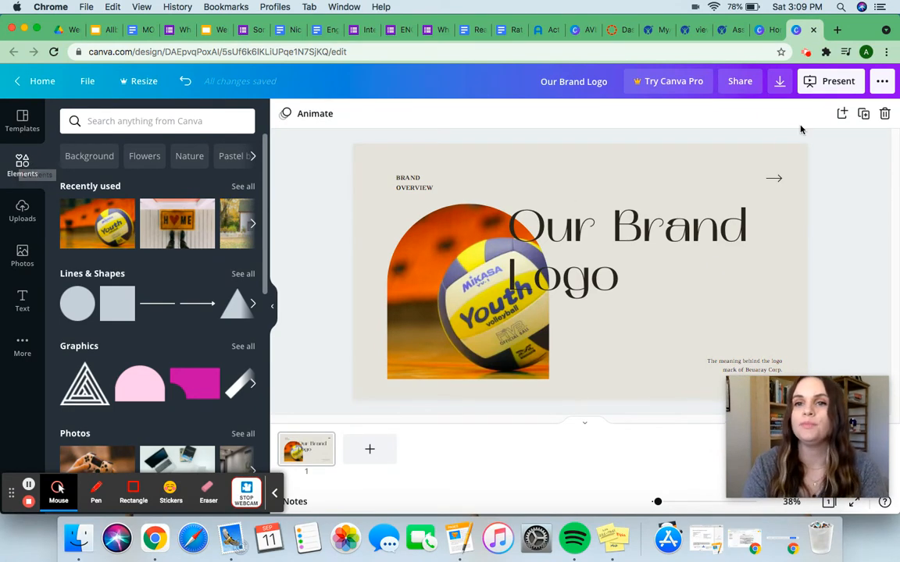
Examine the download file types, trying JPG before returning to PDF Standard, and close the download options without downloading
{"action": "left_click", "coordinate": [780, 83]}
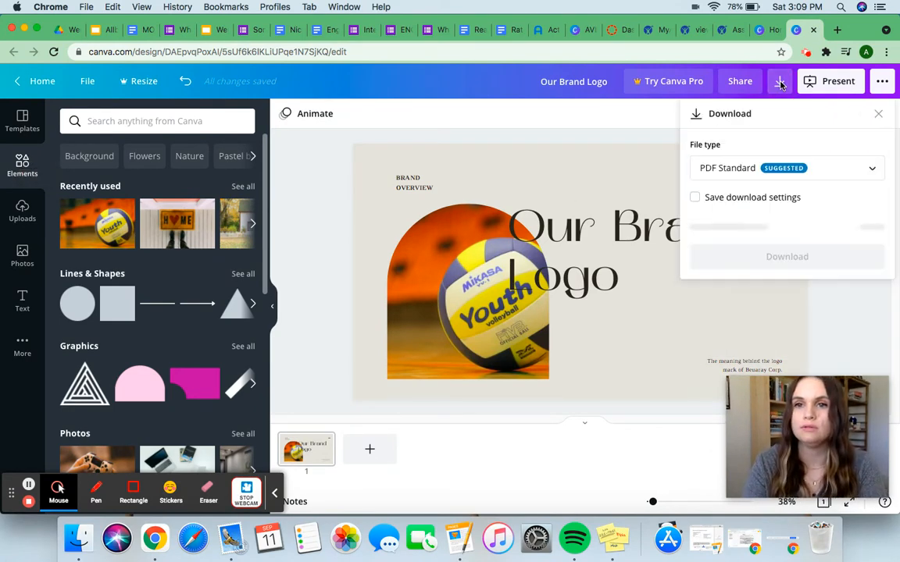
{"action": "left_click", "coordinate": [799, 169]}
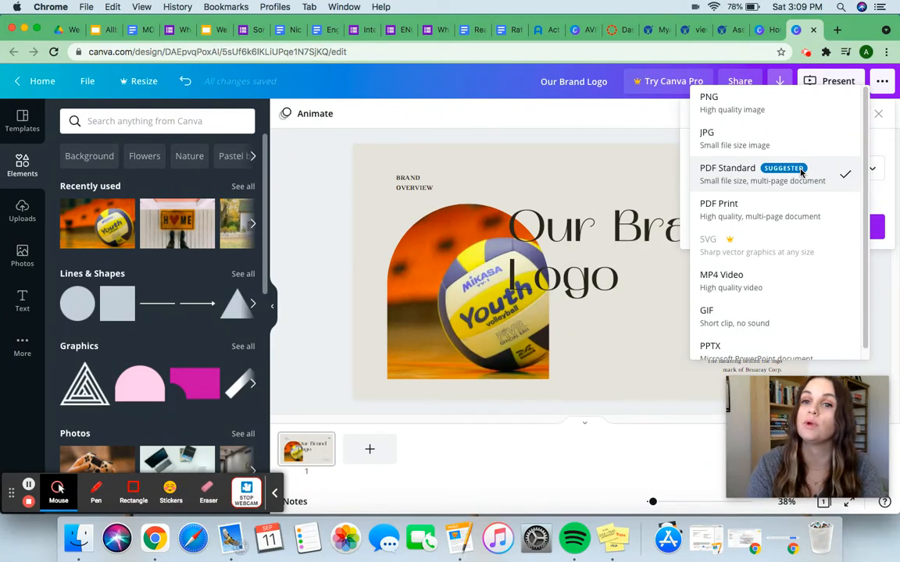
{"action": "left_click", "coordinate": [746, 139]}
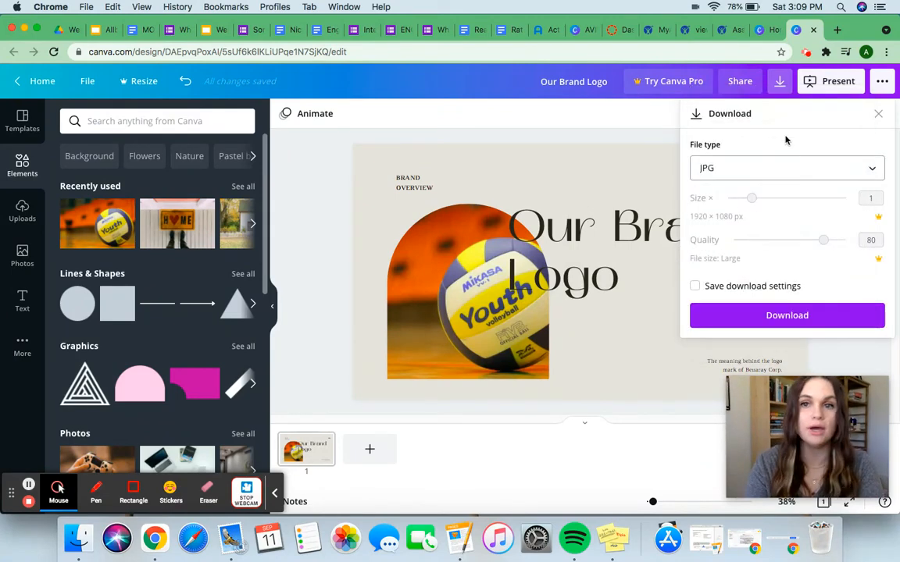
{"action": "left_click", "coordinate": [781, 162]}
{"action": "left_click", "coordinate": [780, 205]}
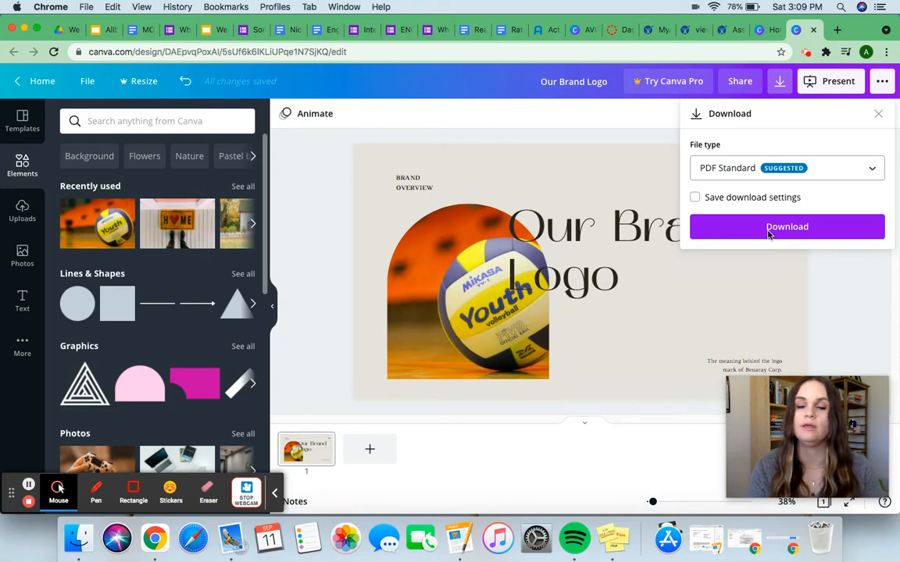
{"action": "left_click", "coordinate": [706, 288]}
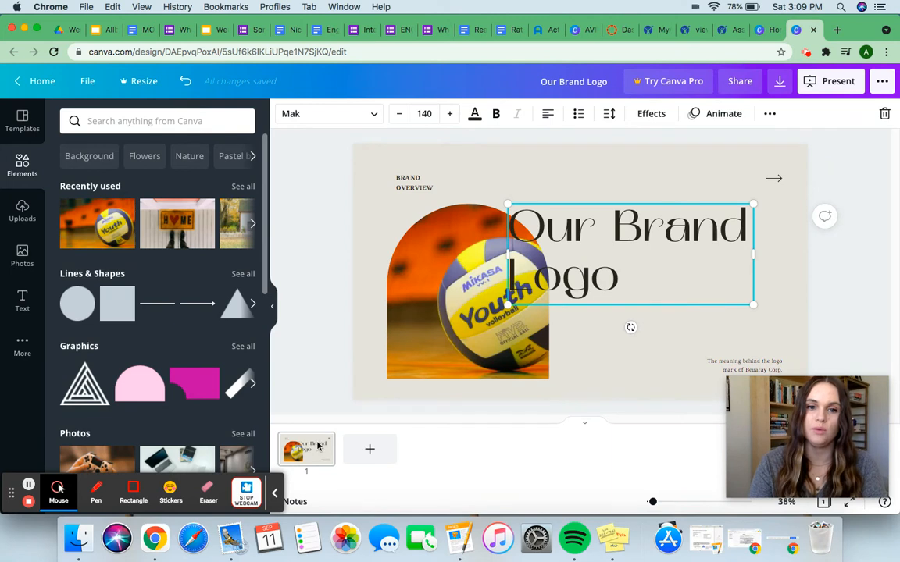
Add a blank second slide and place the "DAZZLE eau de parfum" text combination on it, discarding a trial default heading first
{"action": "left_click", "coordinate": [371, 450]}
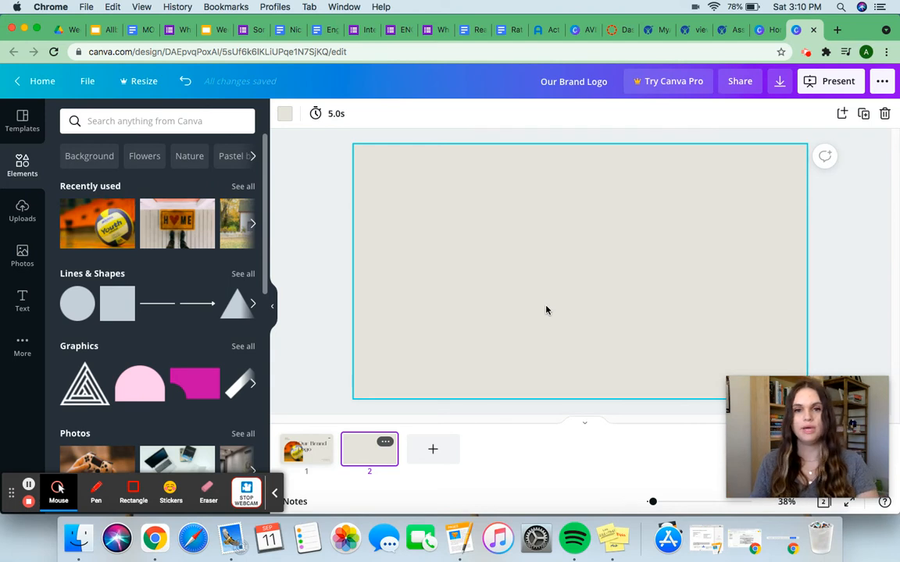
{"action": "left_click", "coordinate": [21, 302]}
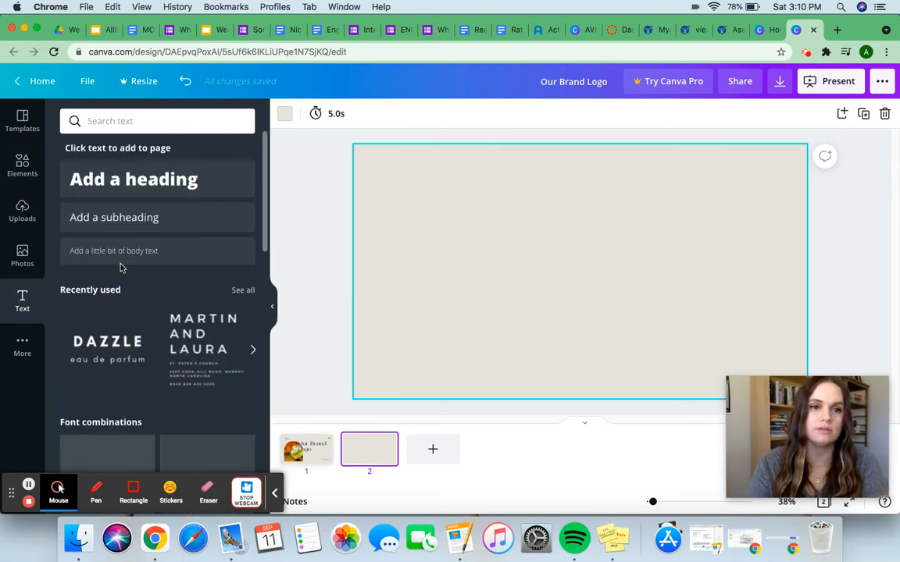
{"action": "left_click", "coordinate": [126, 180]}
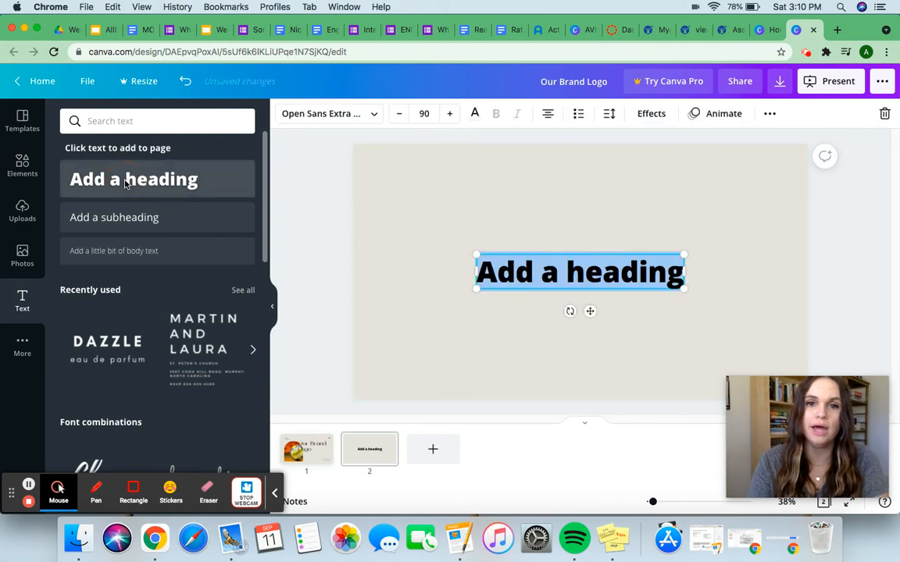
{"action": "key", "text": "BackSpace"}
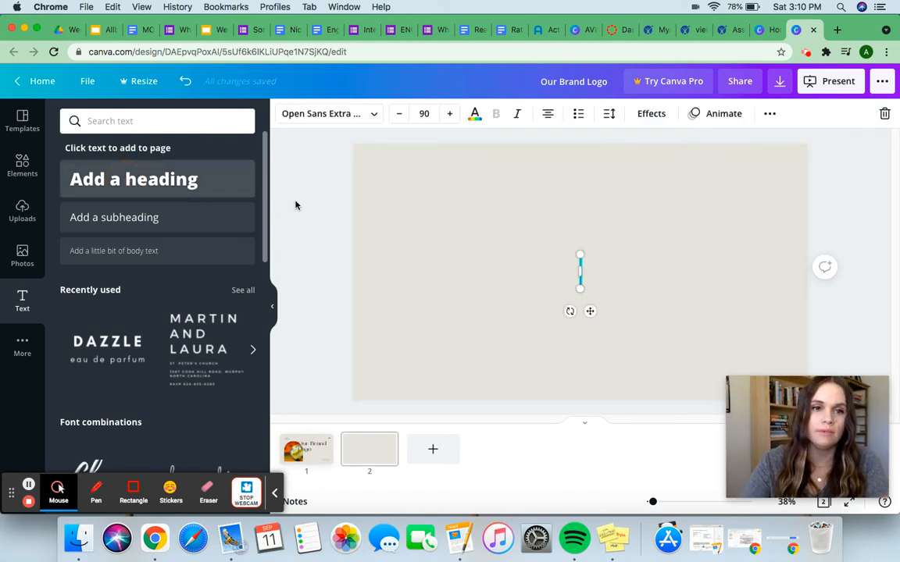
{"action": "left_click", "coordinate": [106, 358]}
Replace the "DAZZLE" line with "MY ONE WORD VISION" and widen the text so that "MY ONE WORD" fits on one line
{"action": "left_click", "coordinate": [616, 264]}
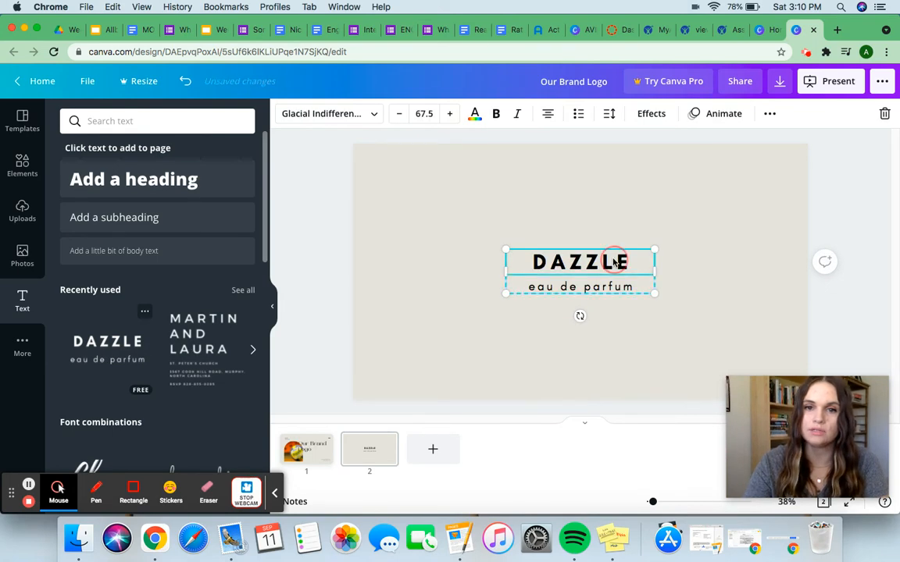
{"action": "double_click", "coordinate": [616, 263]}
{"action": "type", "text": "MY ONE WORD VI"}
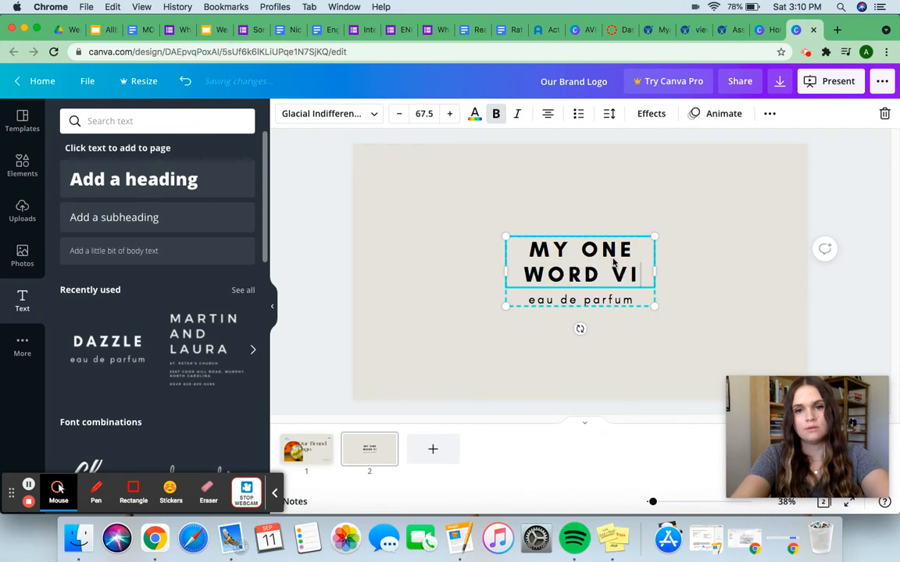
{"action": "type", "text": "SION"}
{"action": "left_click_drag", "start_coordinate": [654, 274], "coordinate": [731, 261]}
{"action": "left_click", "coordinate": [766, 262]}
{"action": "left_click_drag", "start_coordinate": [658, 269], "coordinate": [623, 258]}
Replace the "eau de parfum" subtitle under the title with the presenter's title and surname, and deselect the text
{"action": "left_click", "coordinate": [615, 292]}
{"action": "left_click", "coordinate": [614, 290]}
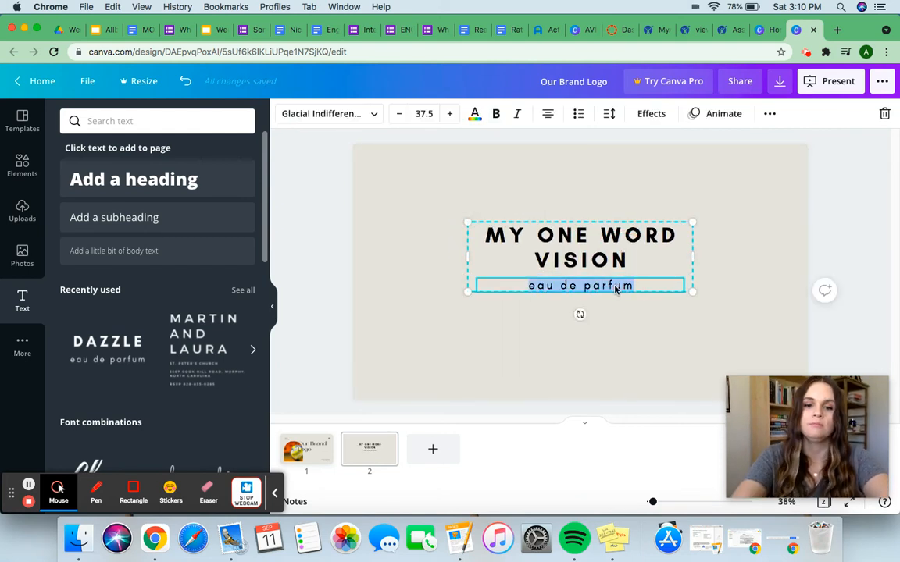
{"action": "type", "text": "Mrs. Allbritto"}
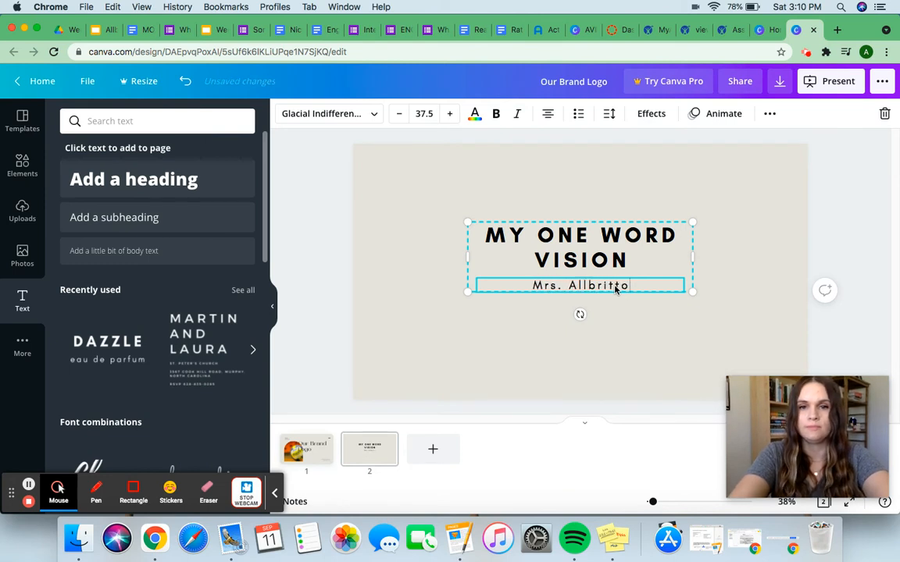
{"action": "type", "text": "n"}
{"action": "left_click", "coordinate": [628, 347]}
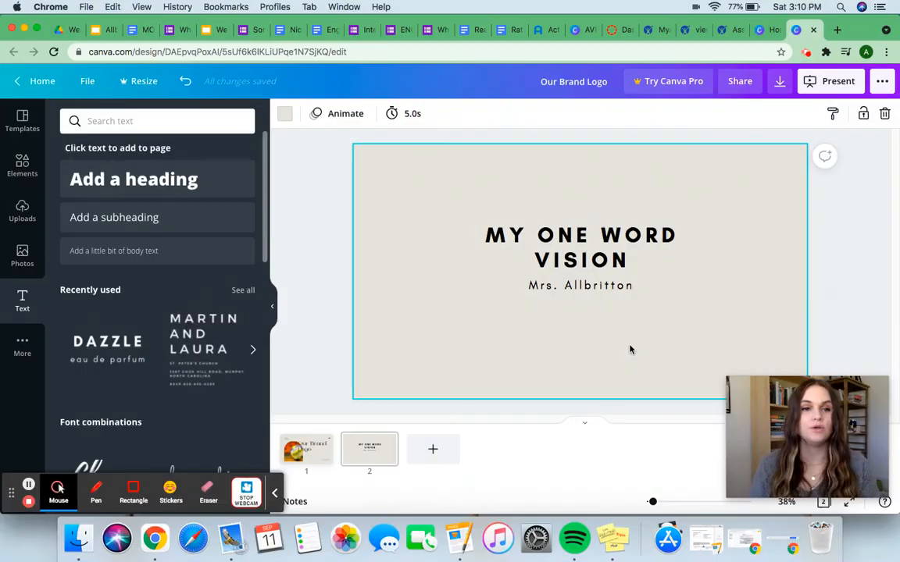
Look through the element categories for the second slide, from shapes and graphics down to charts, frames and grids
{"action": "left_click", "coordinate": [18, 175]}
{"action": "scroll", "coordinate": [172, 296], "scroll_direction": "down", "scroll_amount": 10}
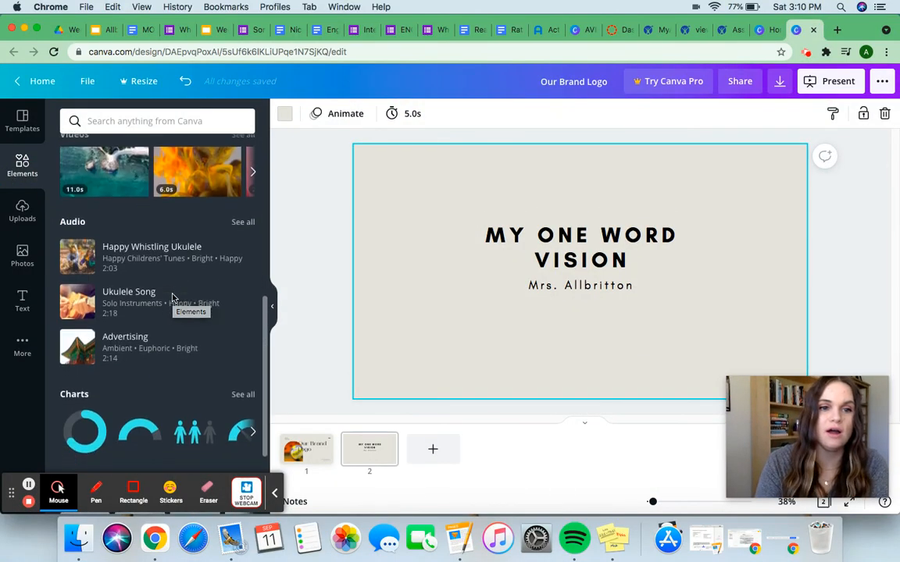
{"action": "scroll", "coordinate": [174, 297], "scroll_direction": "down", "scroll_amount": 2}
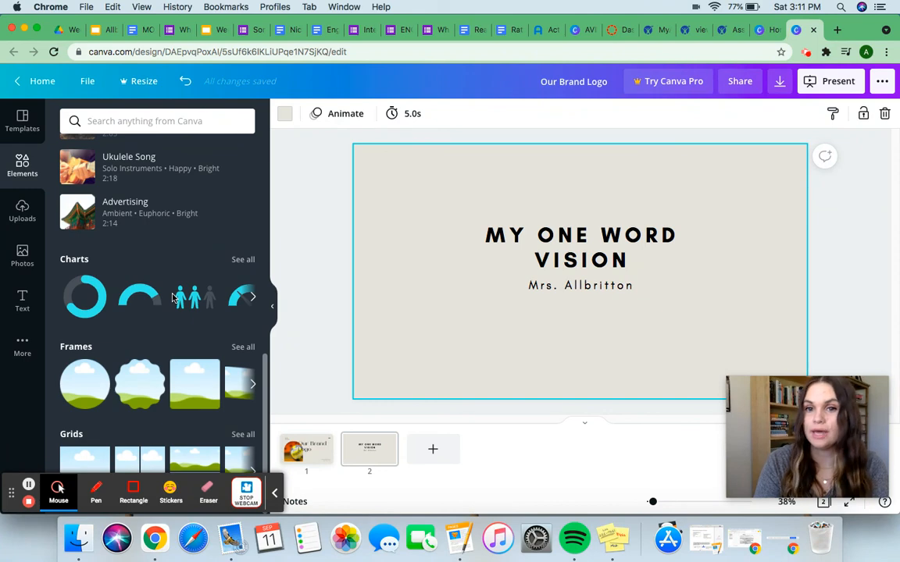
{"action": "scroll", "coordinate": [173, 297], "scroll_direction": "up", "scroll_amount": 10}
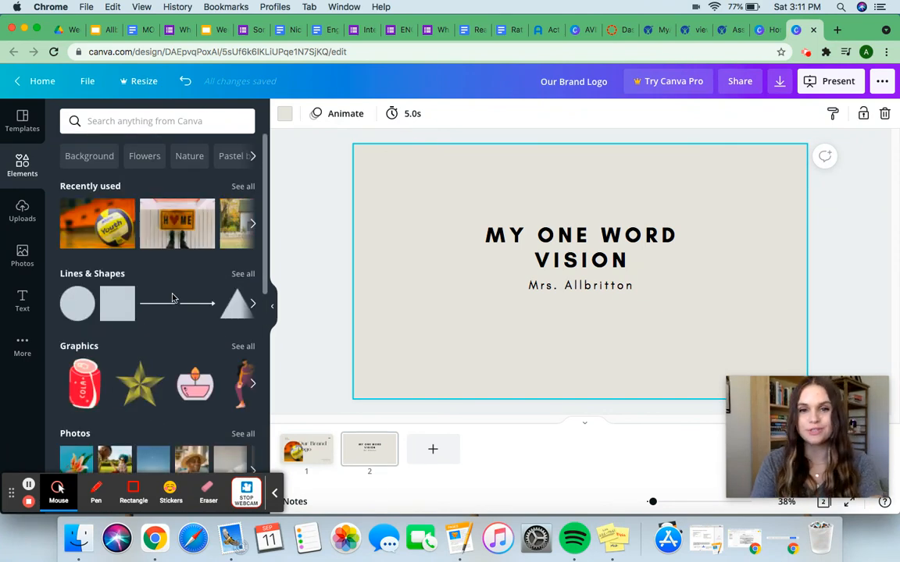